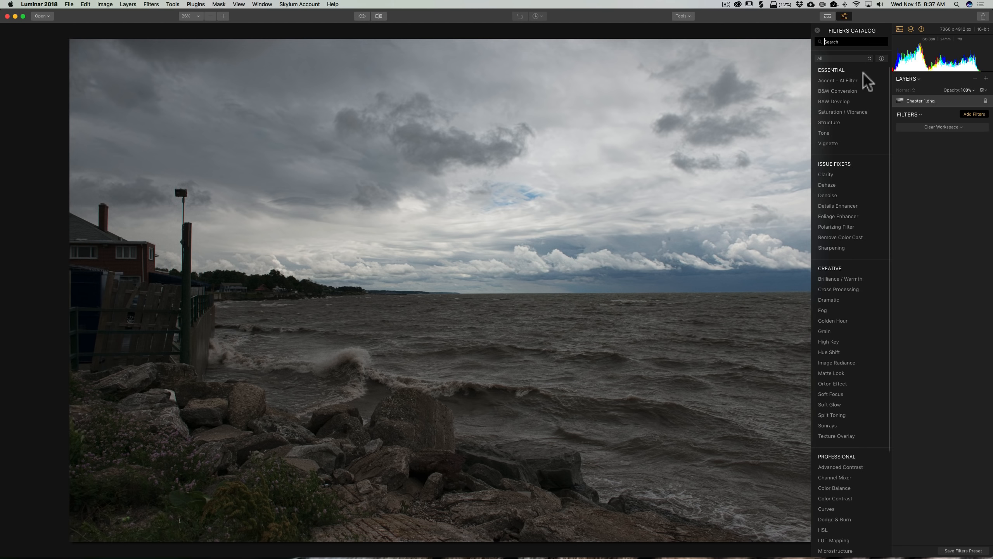
# Try the Accent - AI Filter with Boost at 100 and full Filters Amount, resetting and removing the filter
pyautogui.click(841, 80)
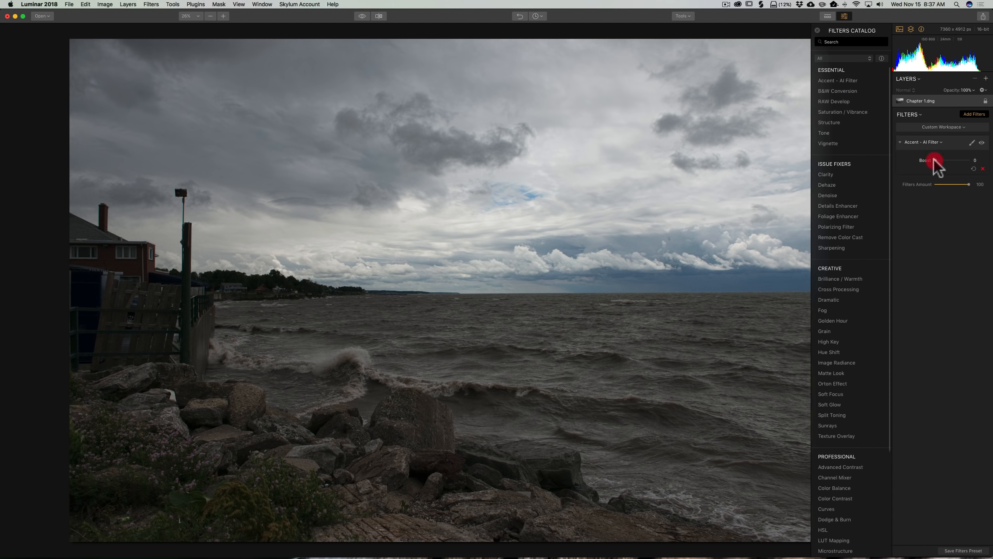
pyautogui.moveTo(939, 160); pyautogui.dragTo(976, 161)
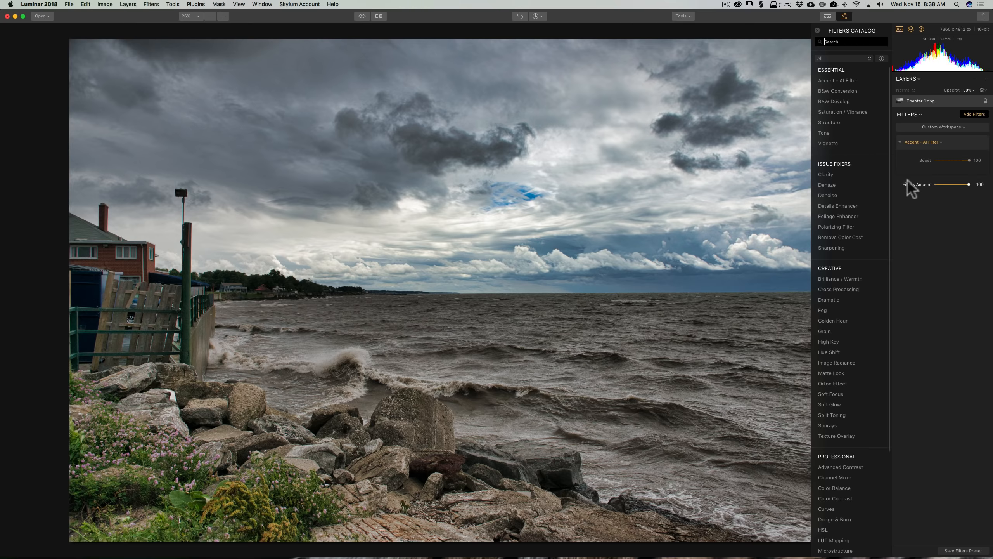
pyautogui.moveTo(966, 183)
pyautogui.mouseDown()
pyautogui.moveTo(939, 184)
pyautogui.moveTo(978, 187)
pyautogui.mouseUp()
pyautogui.moveTo(969, 185)
pyautogui.mouseDown()
pyautogui.moveTo(960, 184)
pyautogui.moveTo(974, 185)
pyautogui.mouseUp()
pyautogui.click(974, 169)
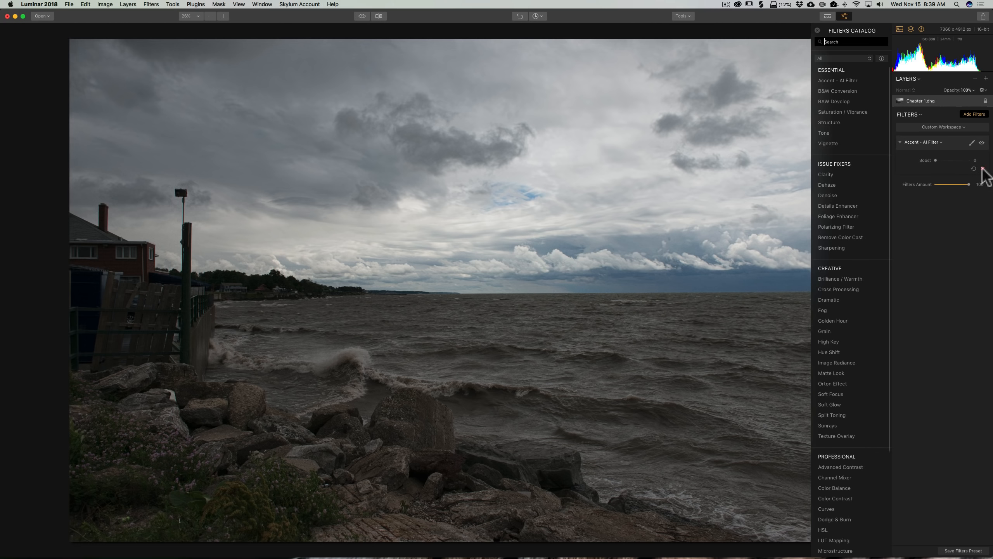
pyautogui.click(984, 169)
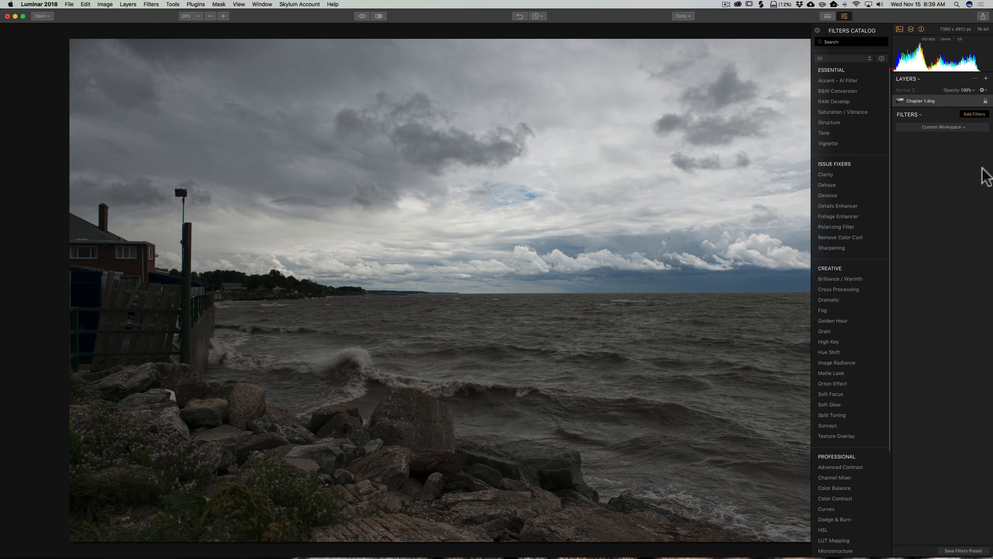
# Add the RAW Develop filter and look through its Lens and Transform settings before returning to its Adjust settings
pyautogui.click(836, 101)
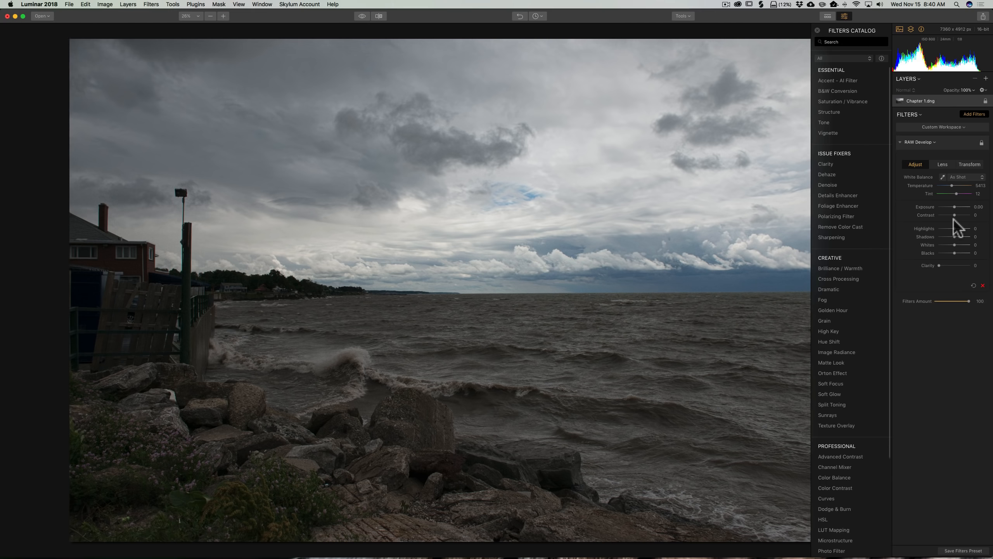
pyautogui.click(943, 164)
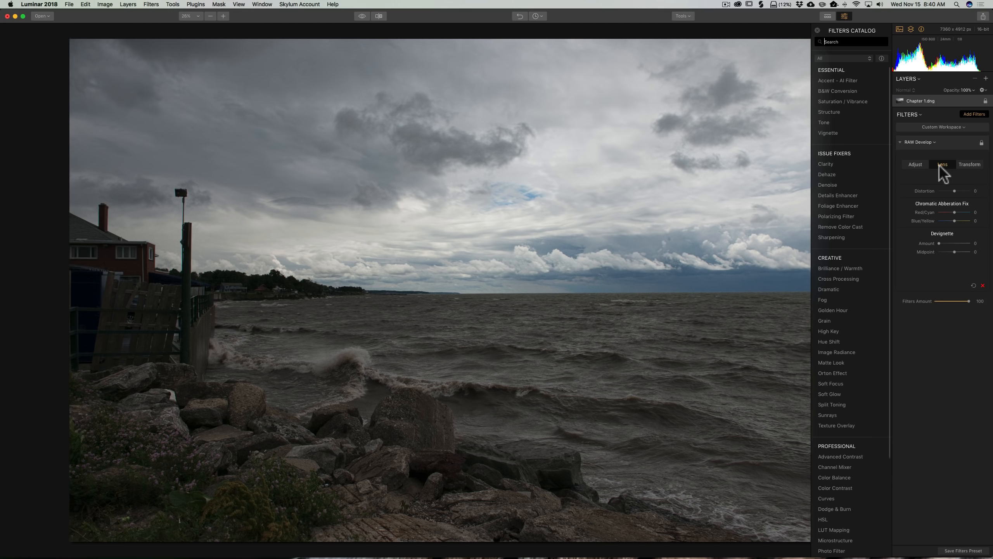
pyautogui.click(969, 164)
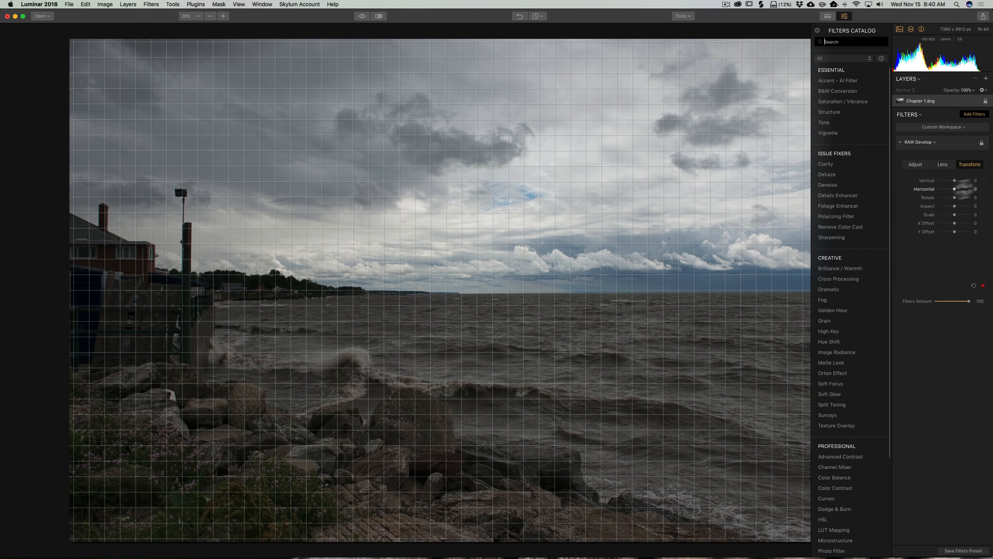
pyautogui.click(916, 163)
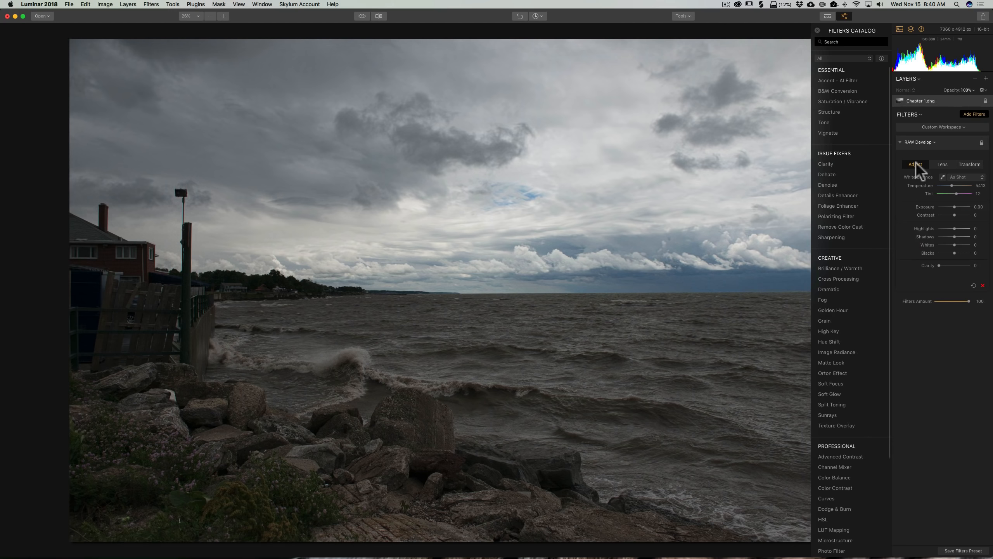
# Try the Cloudy white balance preset, return to As Shot, and try a warmer temperature of 6722 with tint -6
pyautogui.click(980, 177)
pyautogui.click(966, 196)
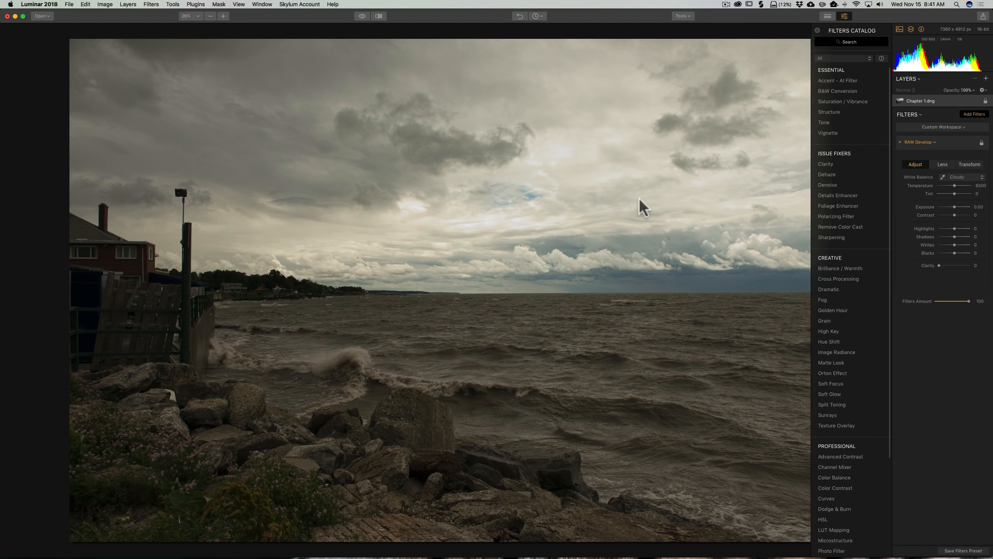
pyautogui.click(971, 179)
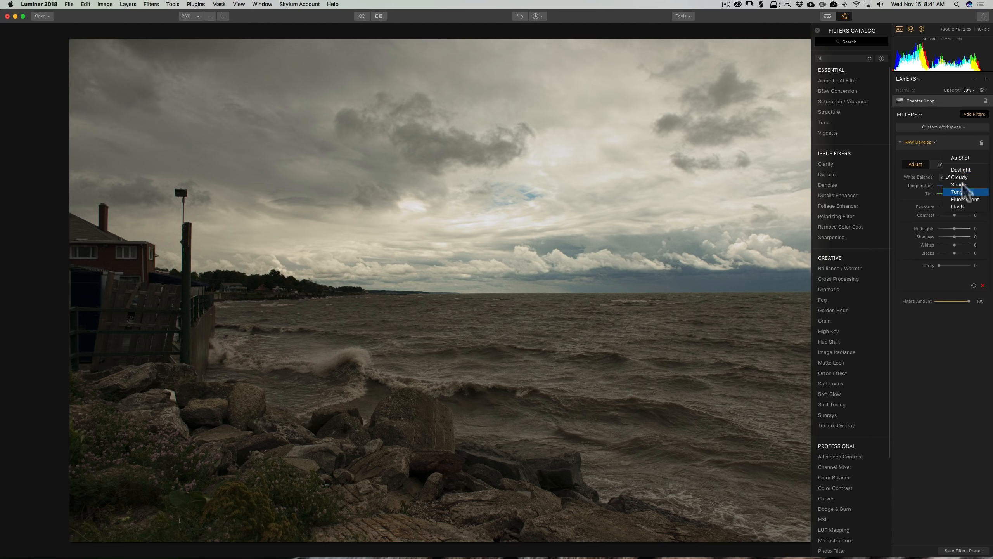
pyautogui.click(976, 156)
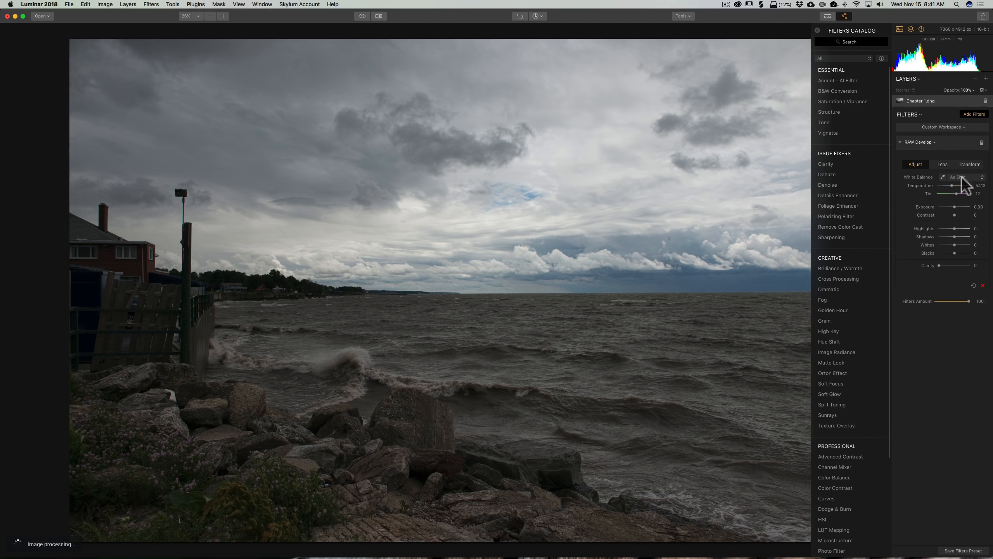
pyautogui.moveTo(951, 184); pyautogui.dragTo(956, 190)
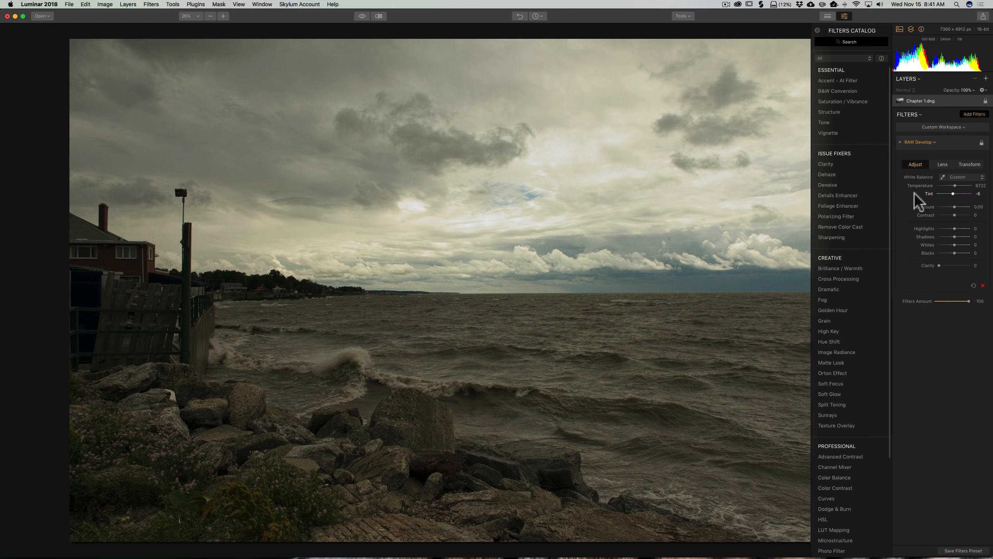
# Sample different neutral points in the clouds above the horizon to set a custom white balance
pyautogui.click(943, 176)
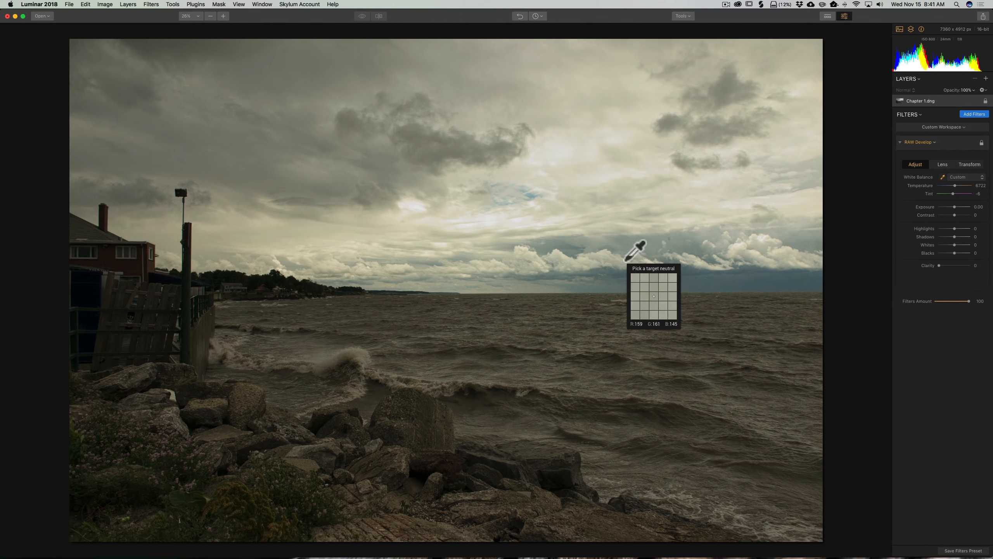
pyautogui.click(592, 244)
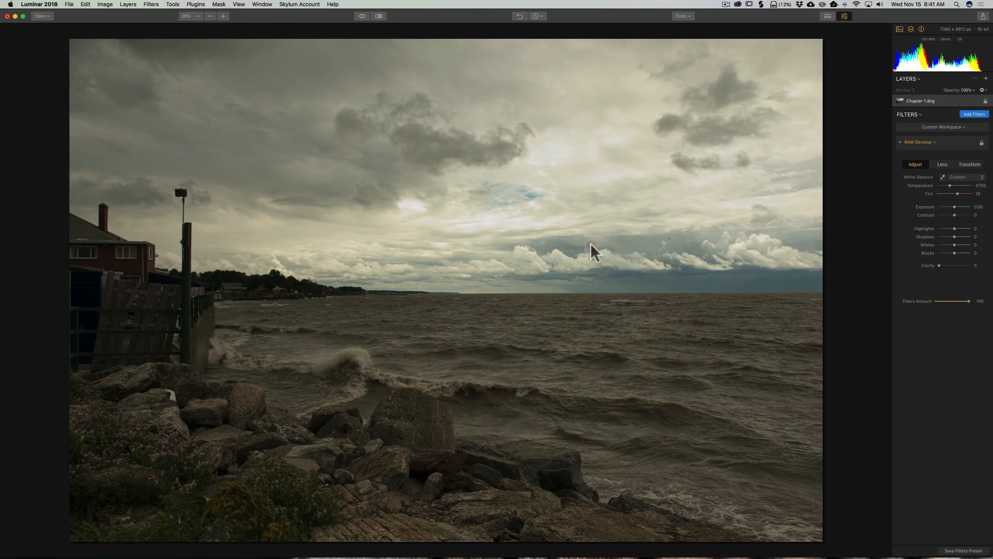
pyautogui.click(943, 176)
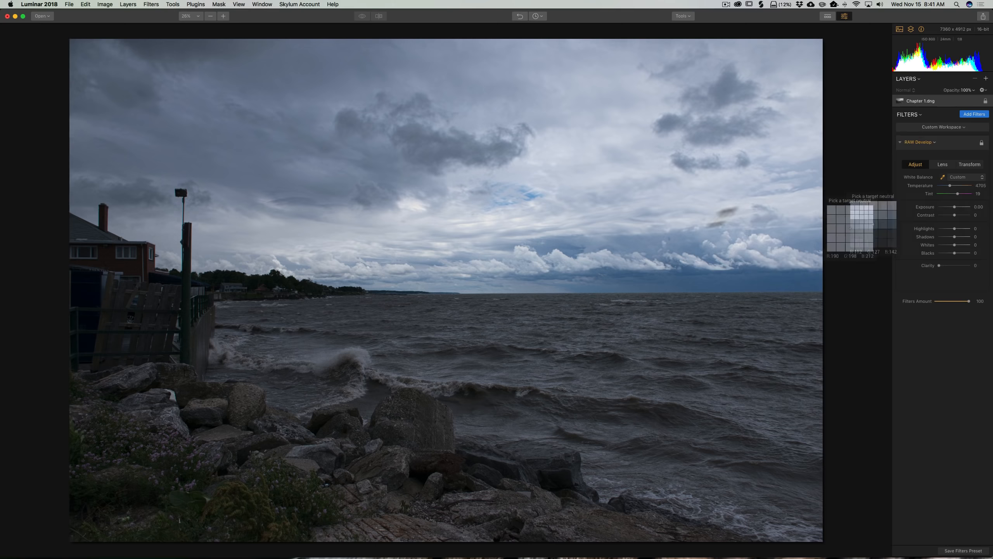
pyautogui.click(651, 267)
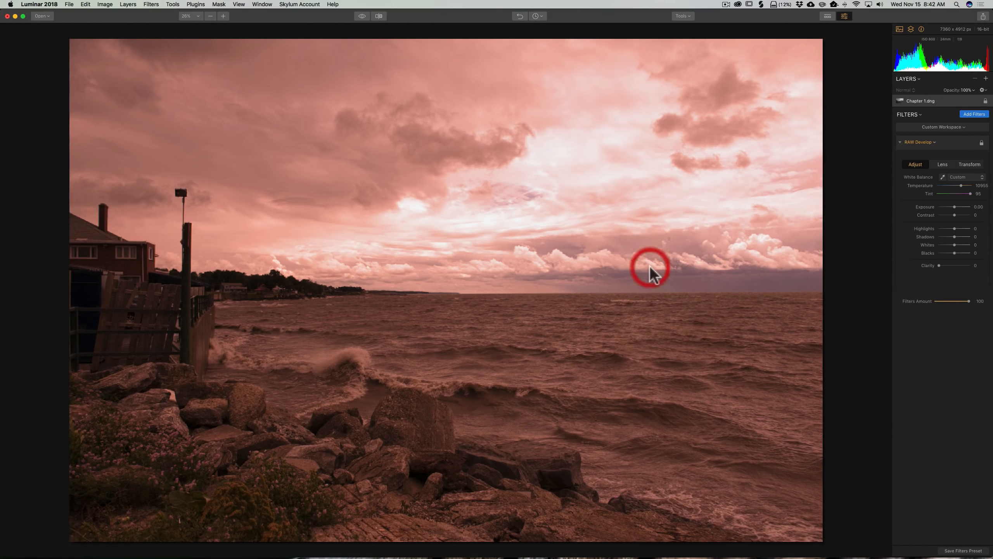
pyautogui.click(943, 177)
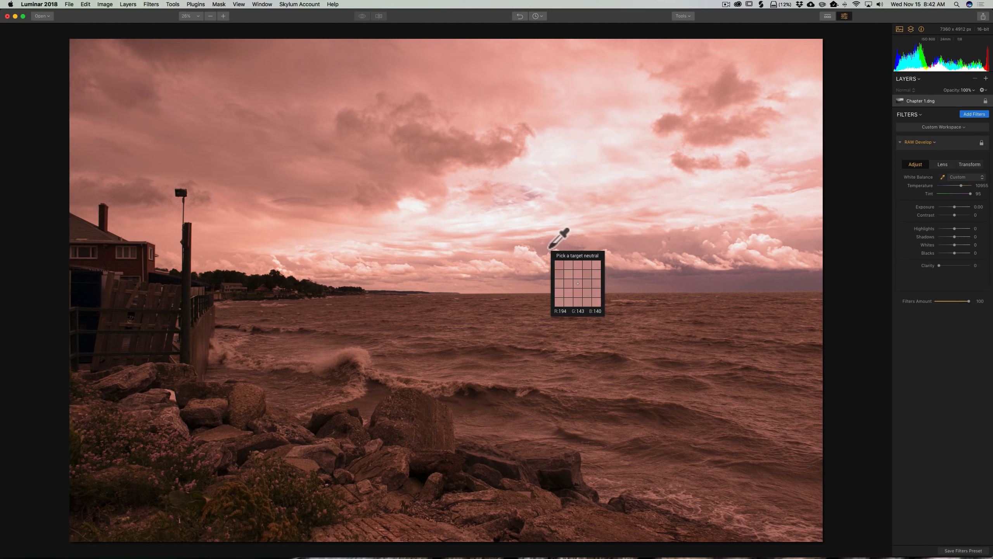
pyautogui.click(547, 249)
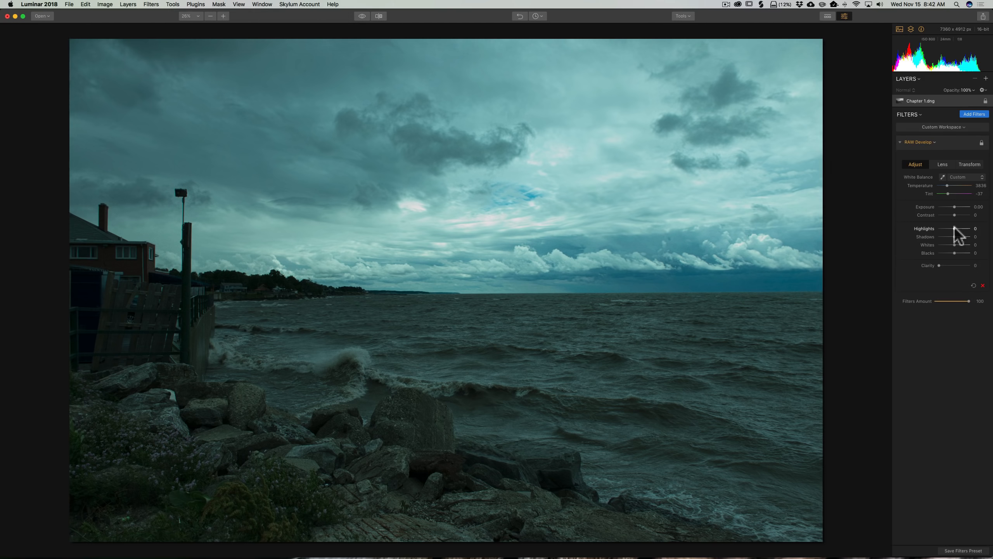
# Lower Highlights to -74 and raise Shadows to 66 in the RAW Develop filter
pyautogui.moveTo(950, 227); pyautogui.dragTo(943, 228)
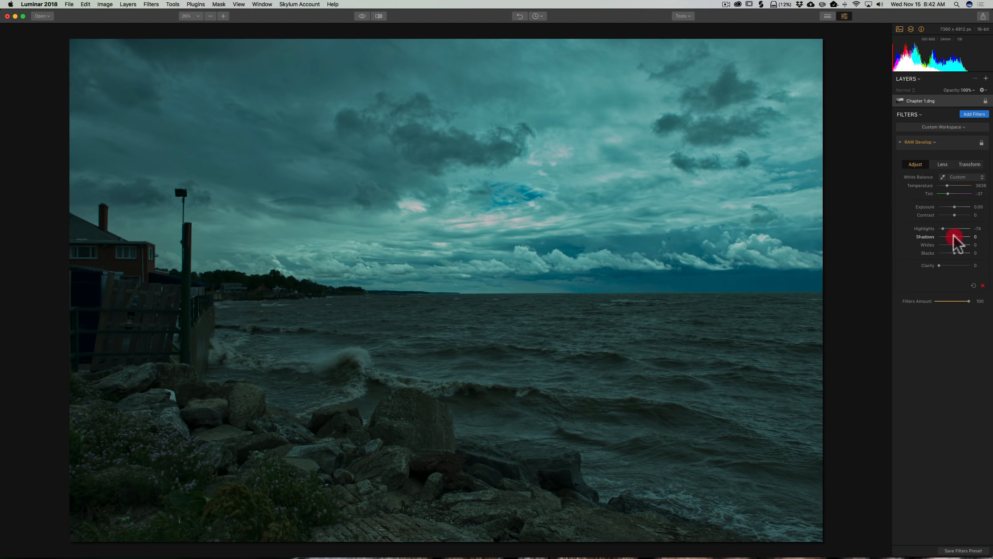
pyautogui.moveTo(955, 237); pyautogui.dragTo(965, 237)
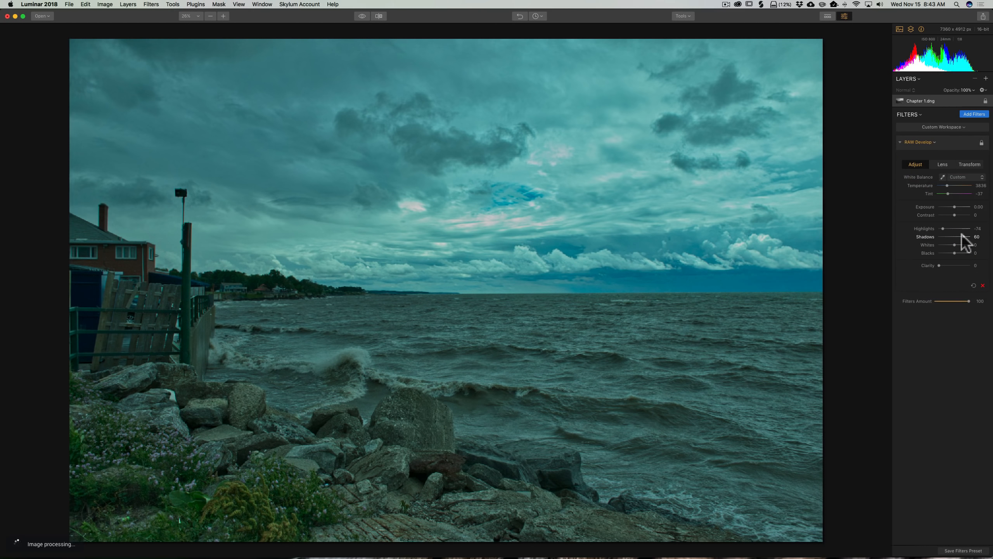
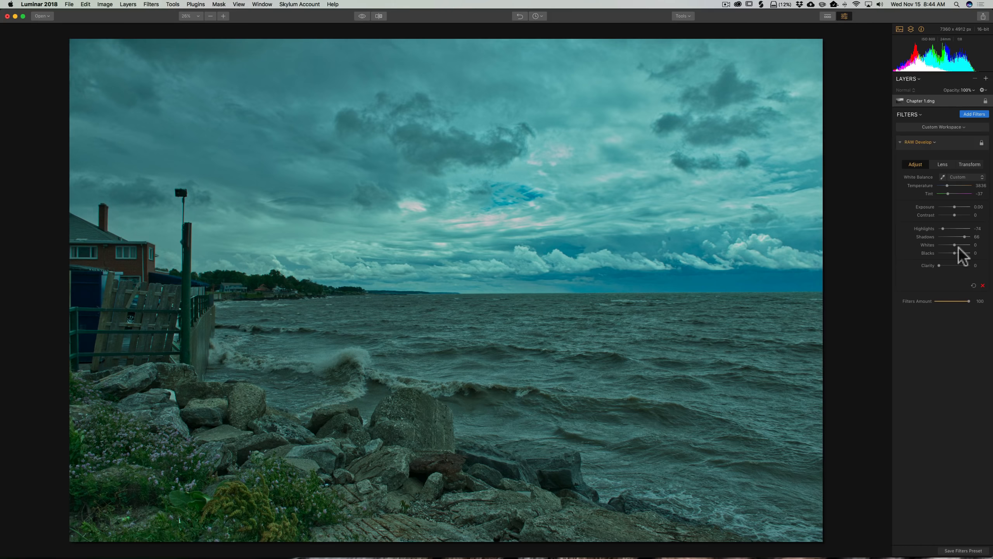
# Set Whites to 41, using the clipping preview to keep the brightest clouds just below clipping
pyautogui.press('alt')
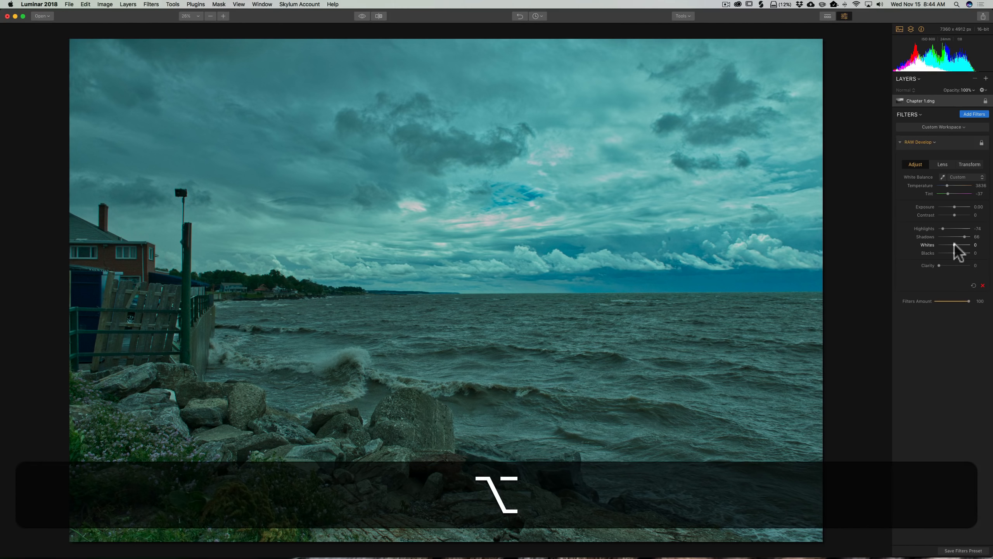
pyautogui.keyDown('alt'); pyautogui.click(954, 244); pyautogui.keyUp('alt')
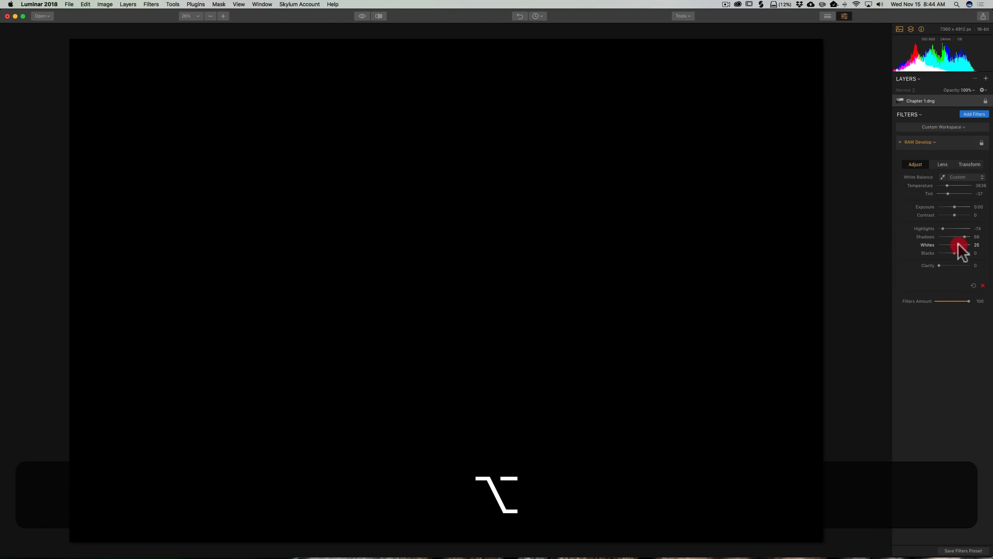
pyautogui.moveTo(957, 246); pyautogui.dragTo(961, 245)
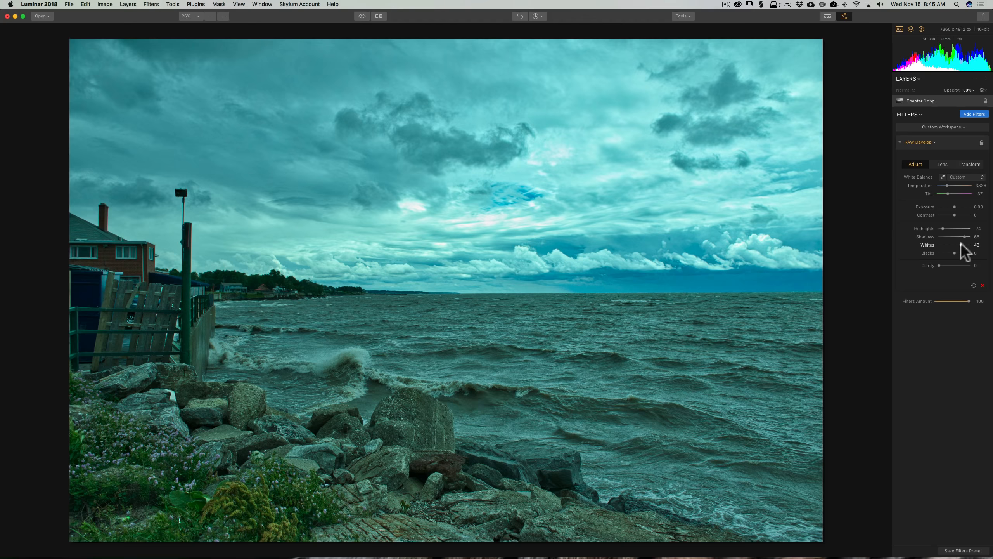
pyautogui.moveTo(962, 244); pyautogui.dragTo(966, 246)
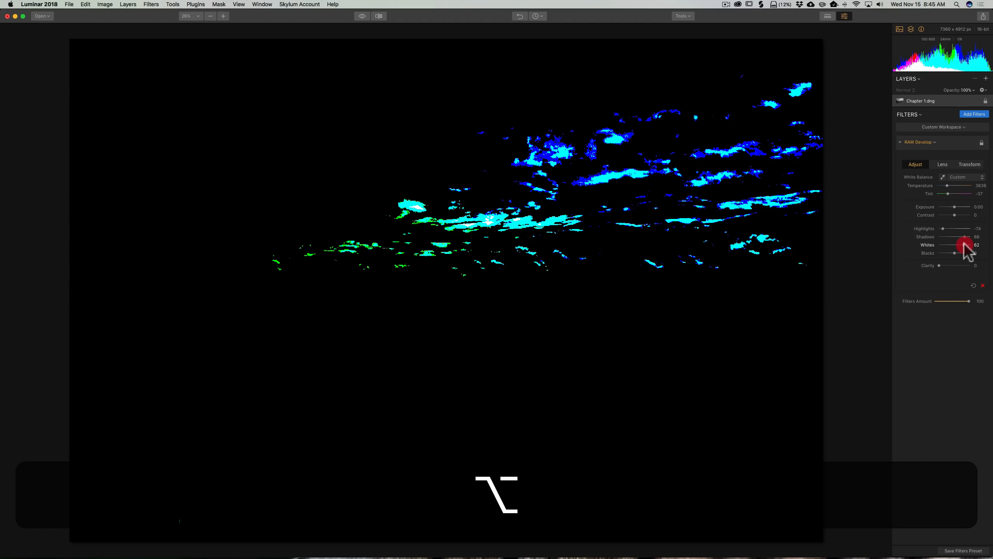
pyautogui.moveTo(966, 246); pyautogui.dragTo(963, 246)
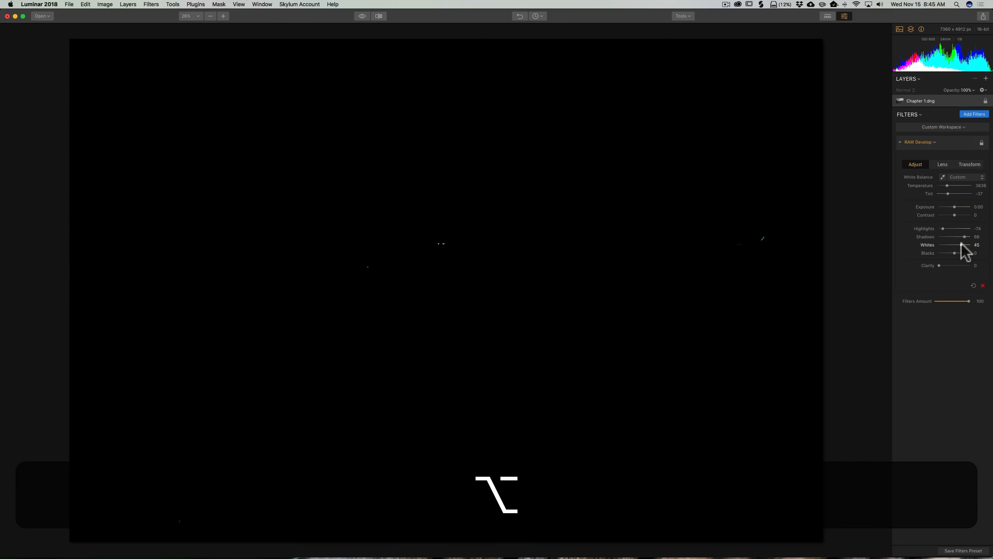
pyautogui.moveTo(960, 243); pyautogui.dragTo(960, 243)
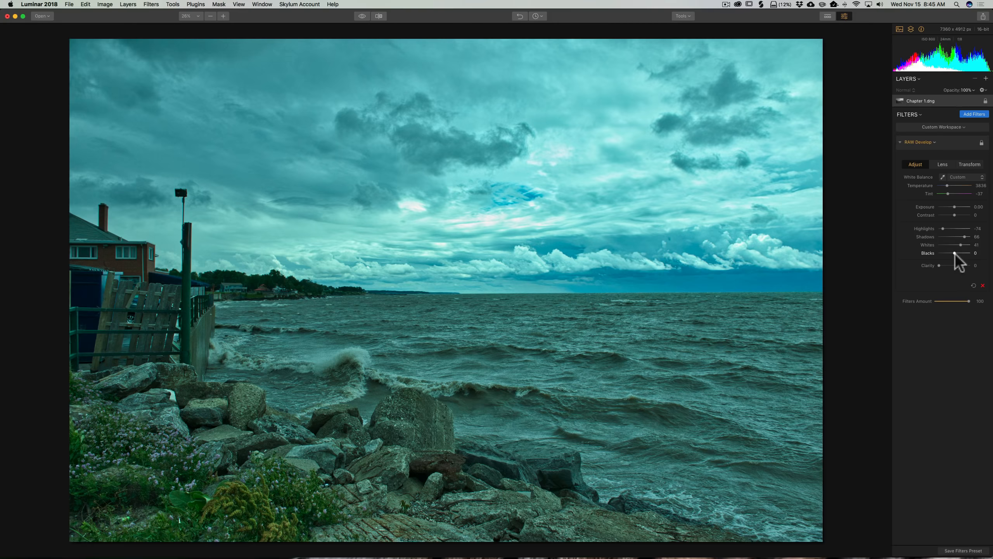
# Lower Blacks to about -42, using the clipping preview to find where the darkest areas begin to clip
pyautogui.press('alt')
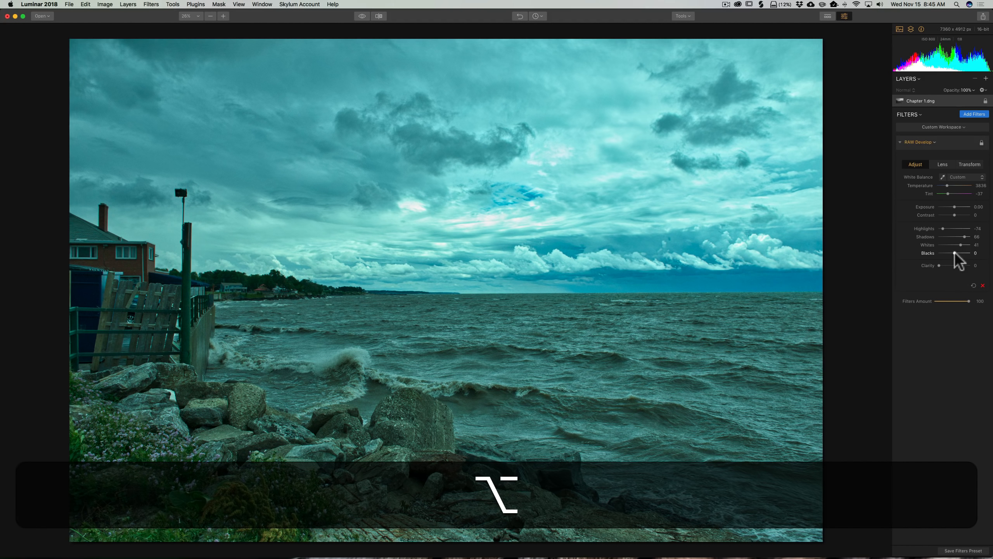
pyautogui.moveTo(954, 252); pyautogui.dragTo(948, 253)
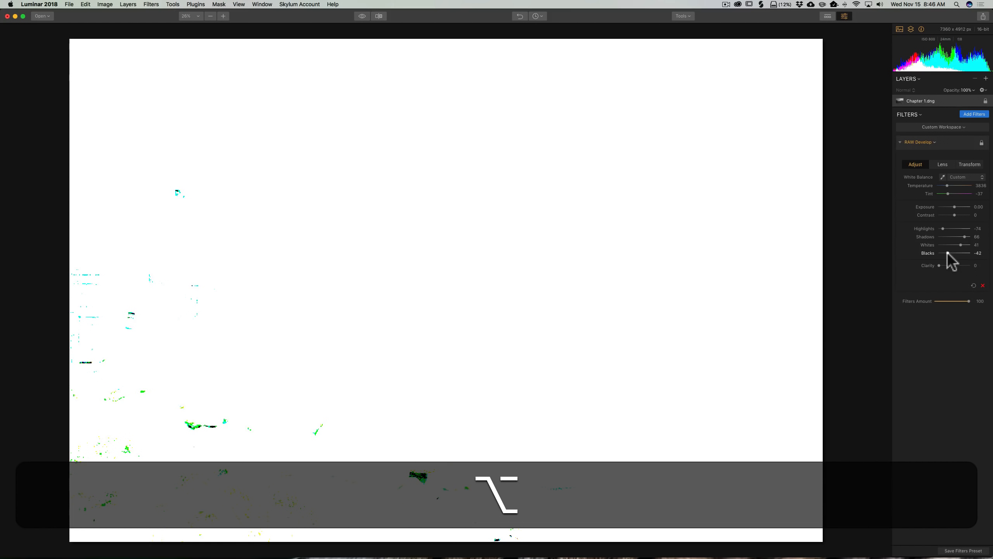
pyautogui.moveTo(948, 253); pyautogui.dragTo(948, 253)
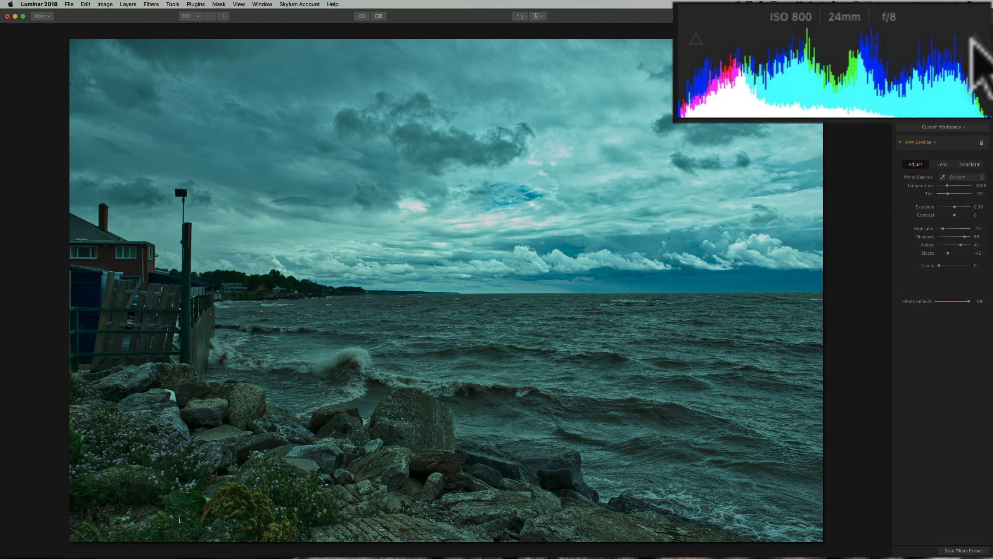
# Push Blacks to -100 and Whites to 100, toggling the histogram's shadow and highlight clipping warnings to check both extremes
pyautogui.click(696, 39)
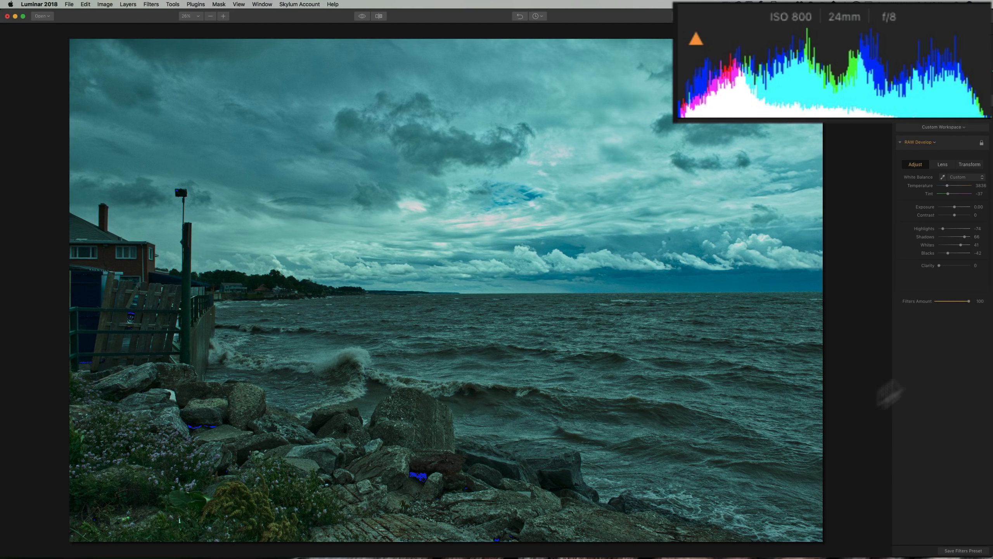
pyautogui.moveTo(949, 254); pyautogui.dragTo(931, 259)
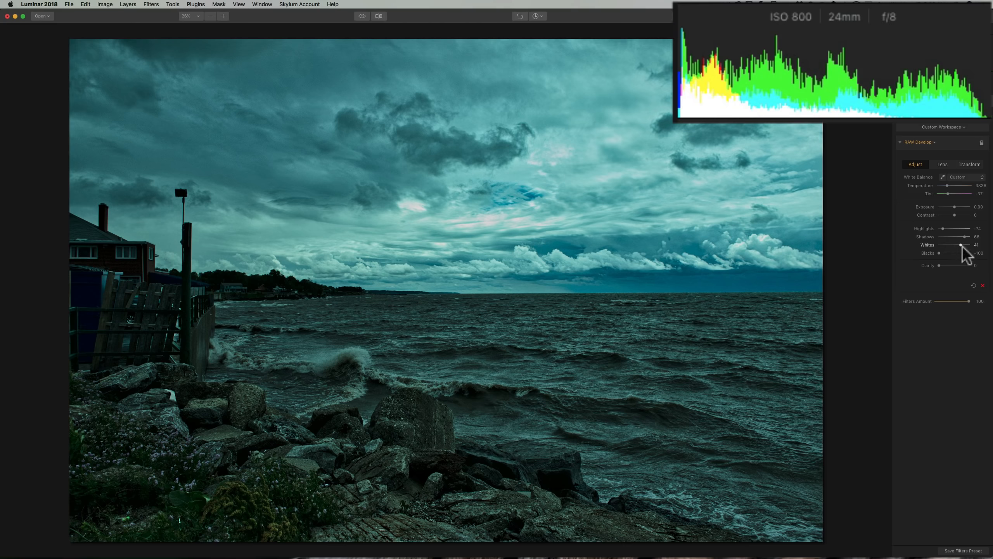
pyautogui.moveTo(961, 245); pyautogui.dragTo(978, 227)
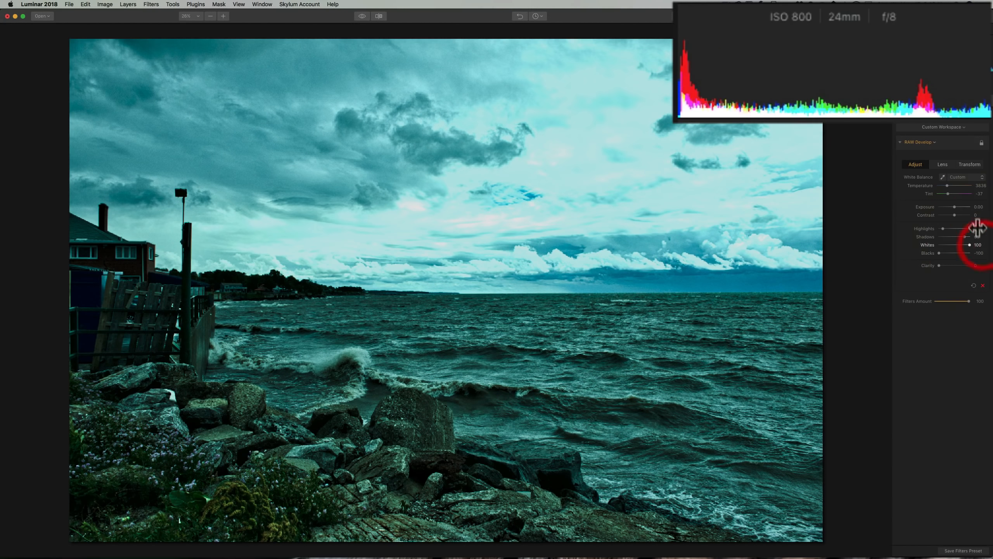
pyautogui.click(974, 40)
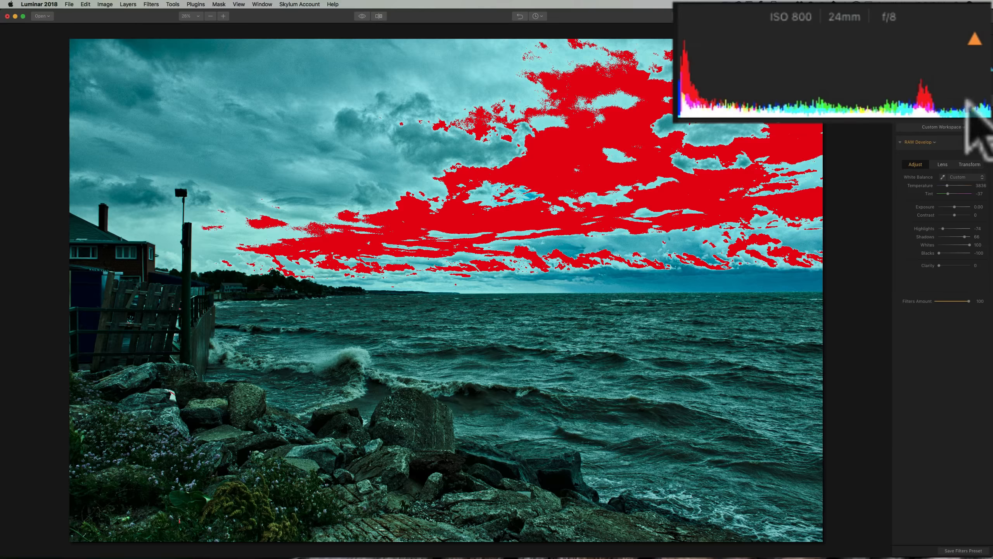
pyautogui.click(973, 36)
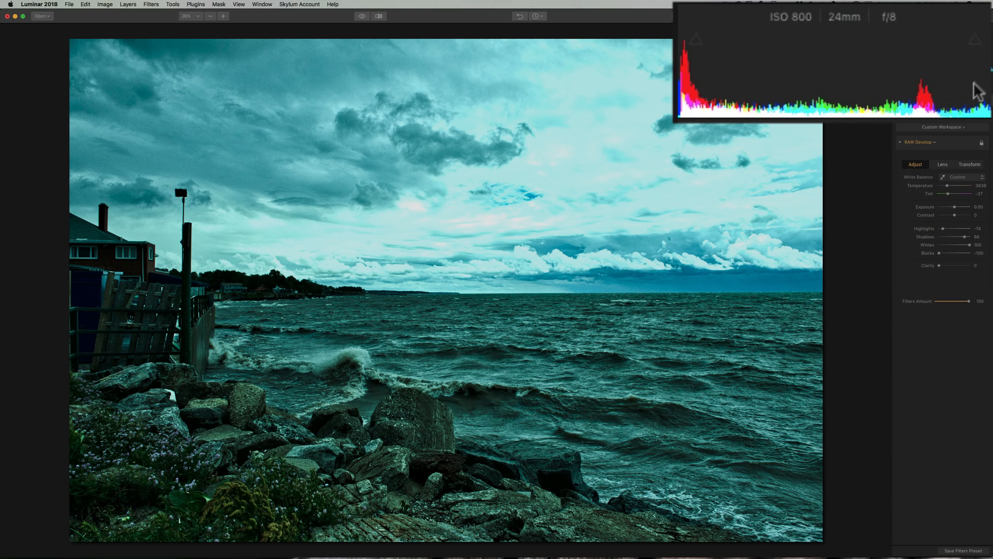
# Bring Whites back to 41 and Blacks to -55 in RAW Develop with the clipping warnings shown, and hide the warnings
pyautogui.click(973, 113)
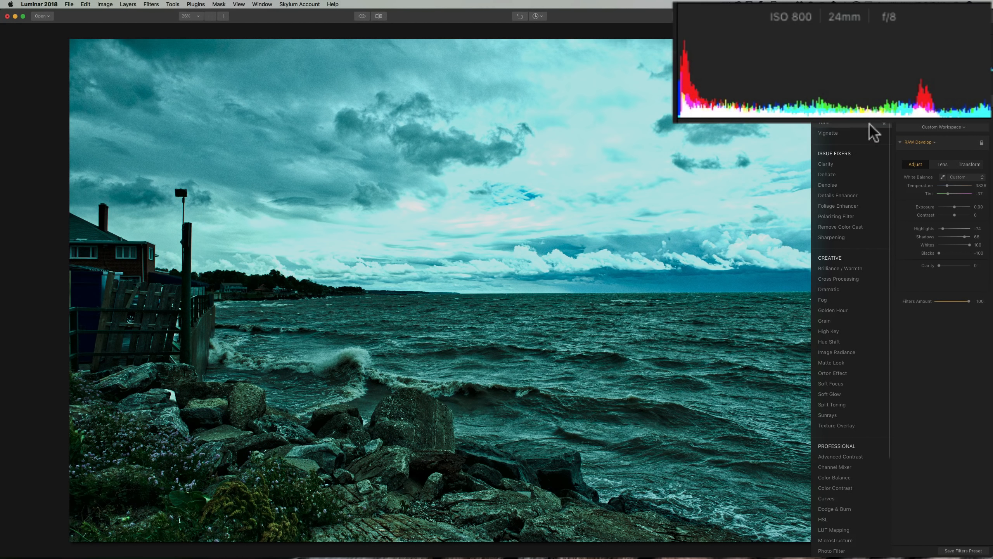
pyautogui.click(971, 114)
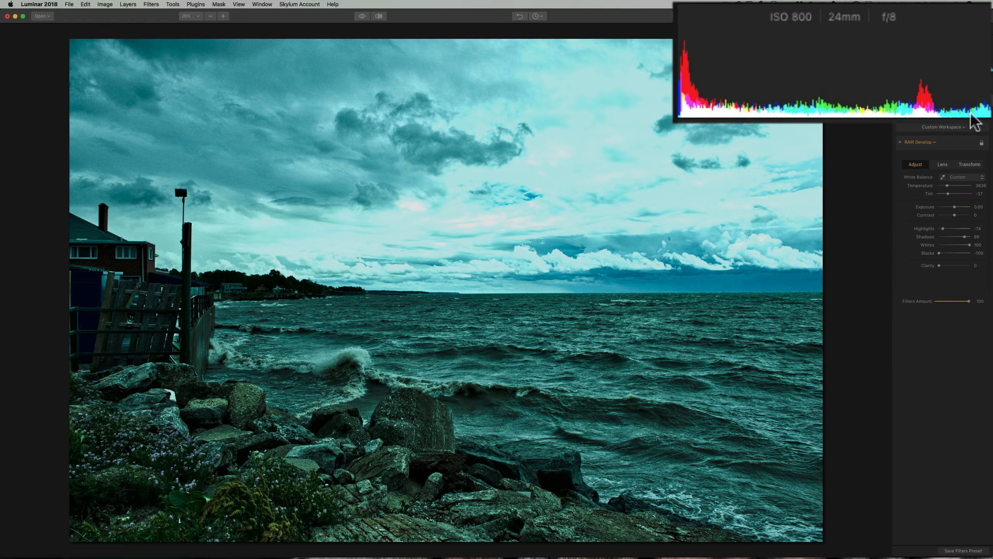
pyautogui.press('j')
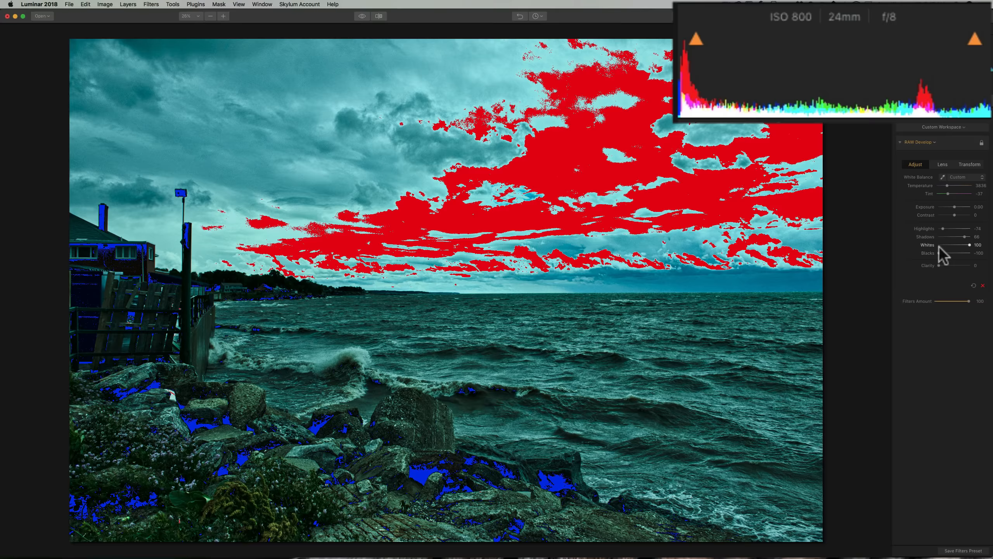
pyautogui.moveTo(970, 245); pyautogui.dragTo(961, 246)
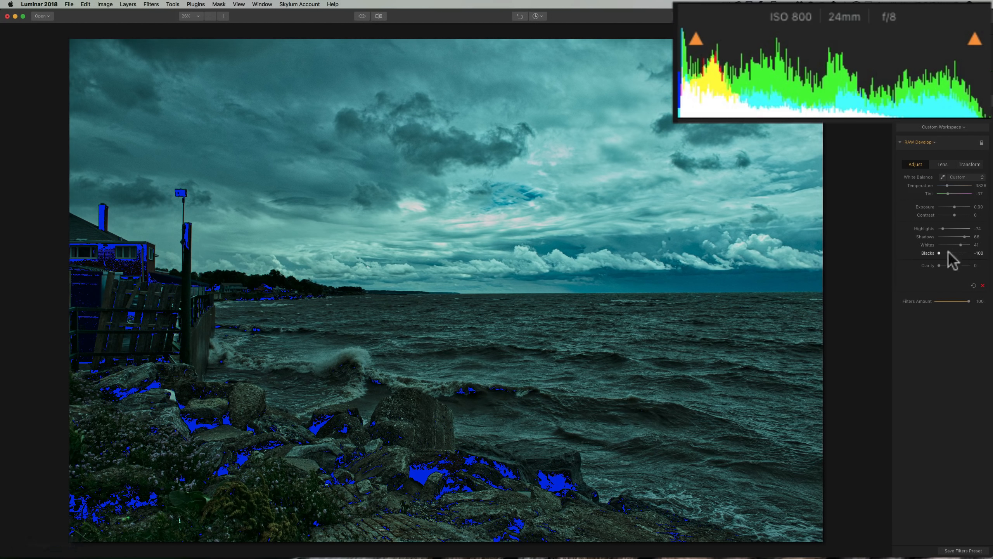
pyautogui.moveTo(938, 253); pyautogui.dragTo(946, 252)
pyautogui.click(946, 252)
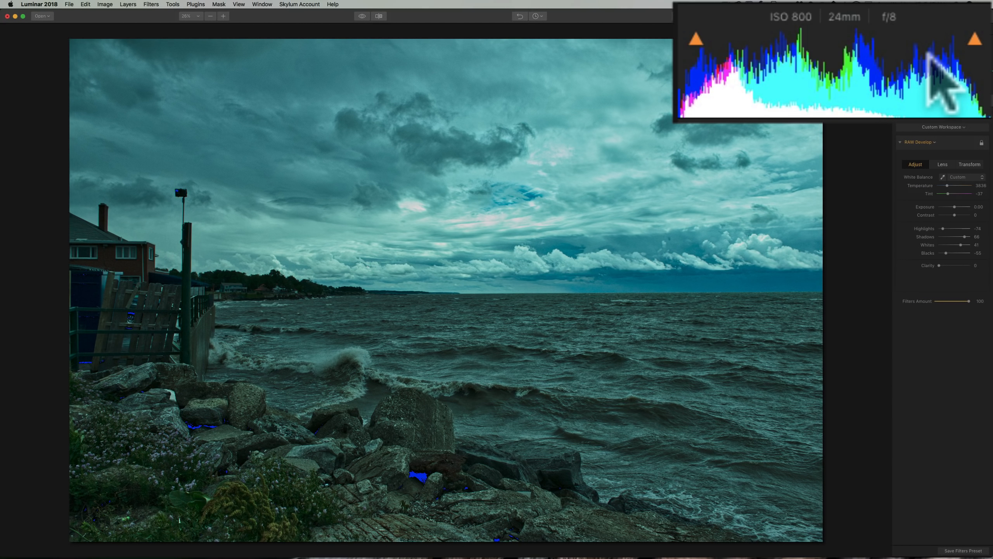
pyautogui.press('j')
pyautogui.click(969, 115)
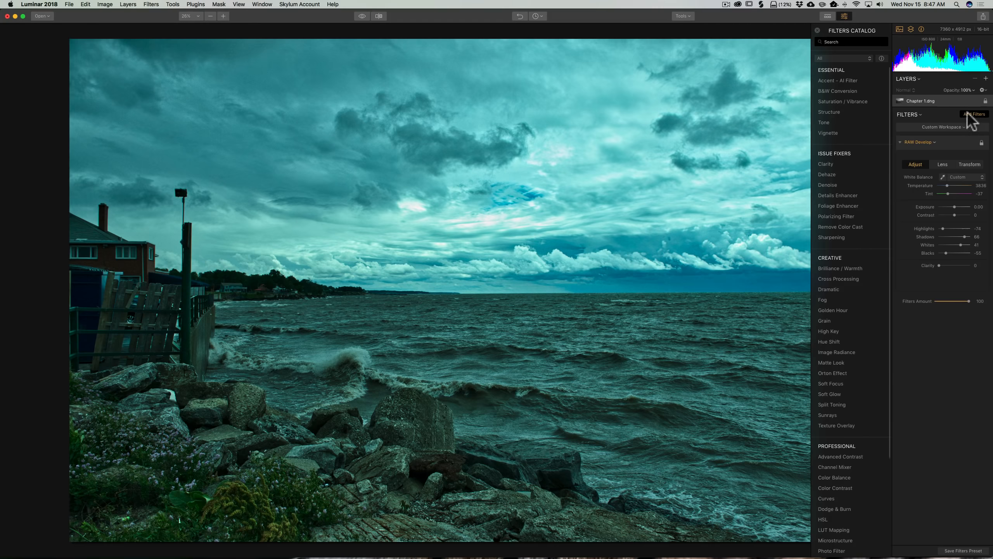
pyautogui.click(830, 42)
pyautogui.write('j')
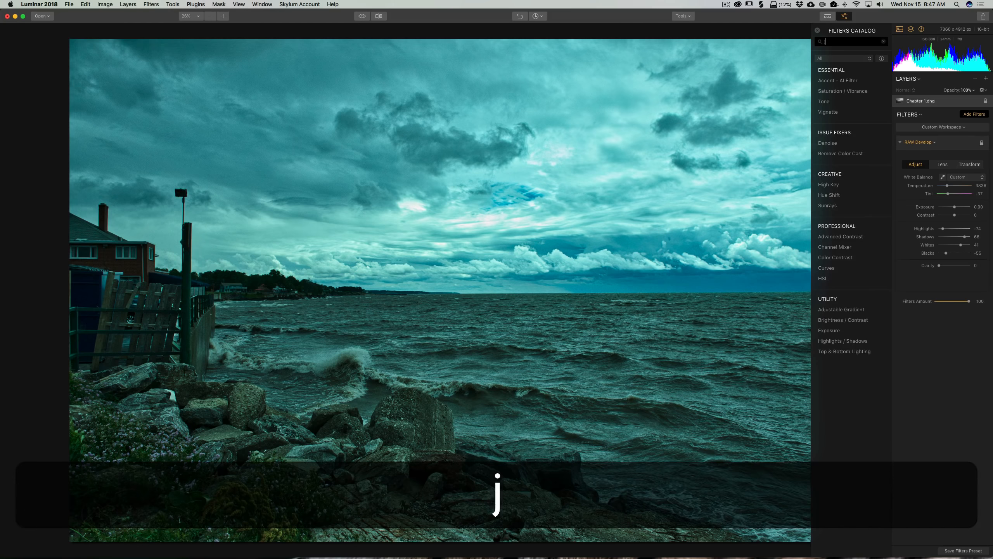
pyautogui.click(883, 42)
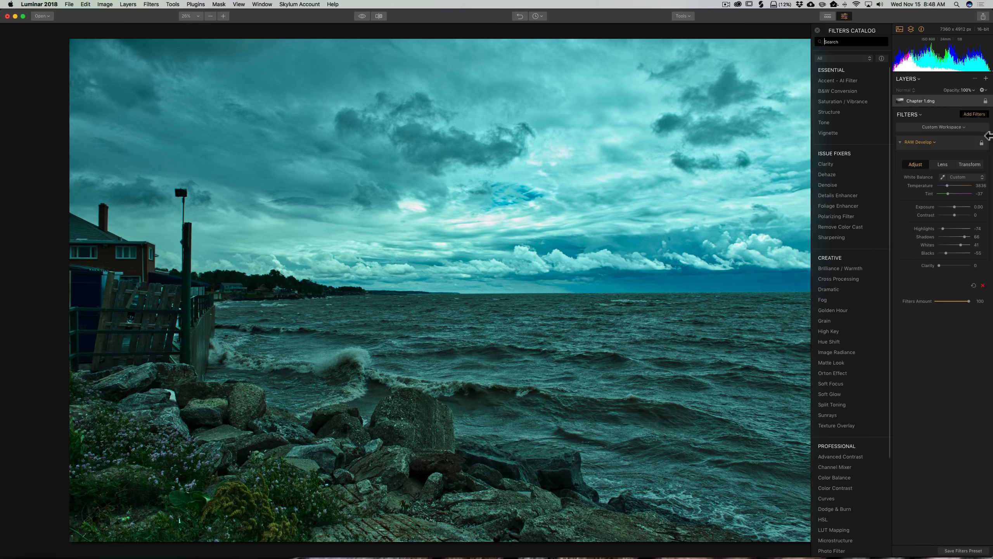
pyautogui.click(970, 114)
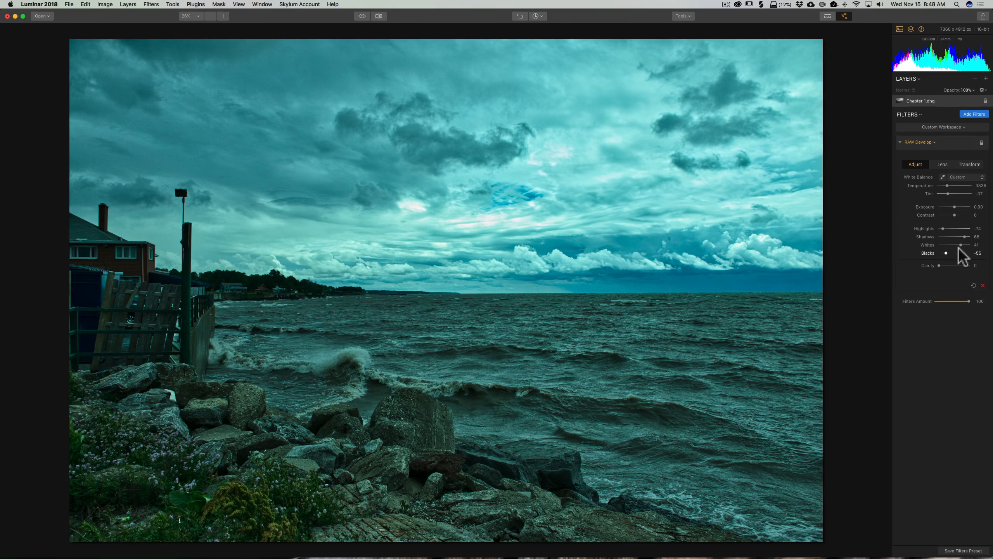
# Set RAW Develop's Clarity to 15 and add a Saturation / Vibrance filter with Saturation 6 and Vibrance 10
pyautogui.moveTo(939, 265)
pyautogui.mouseDown()
pyautogui.moveTo(969, 267)
pyautogui.moveTo(941, 266)
pyautogui.mouseUp()
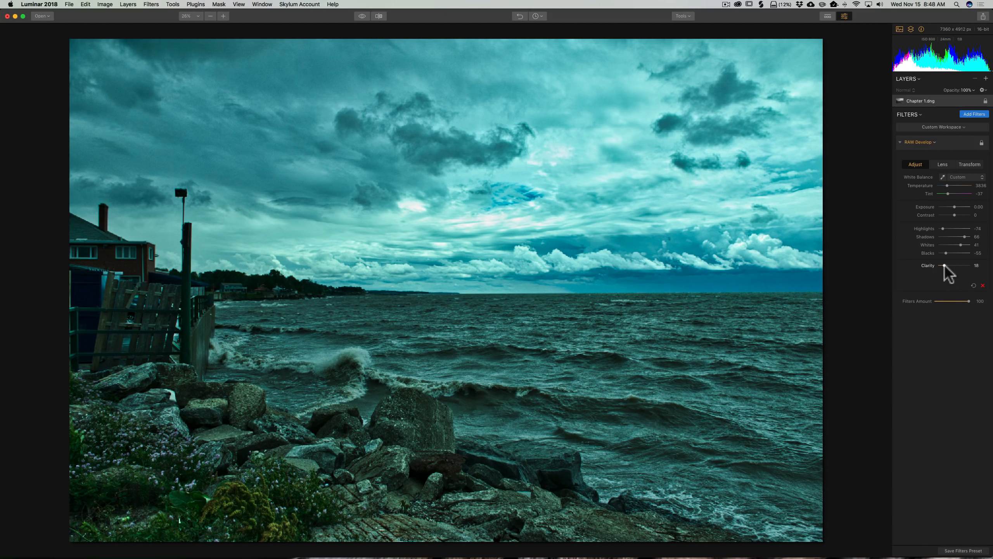
pyautogui.click(944, 265)
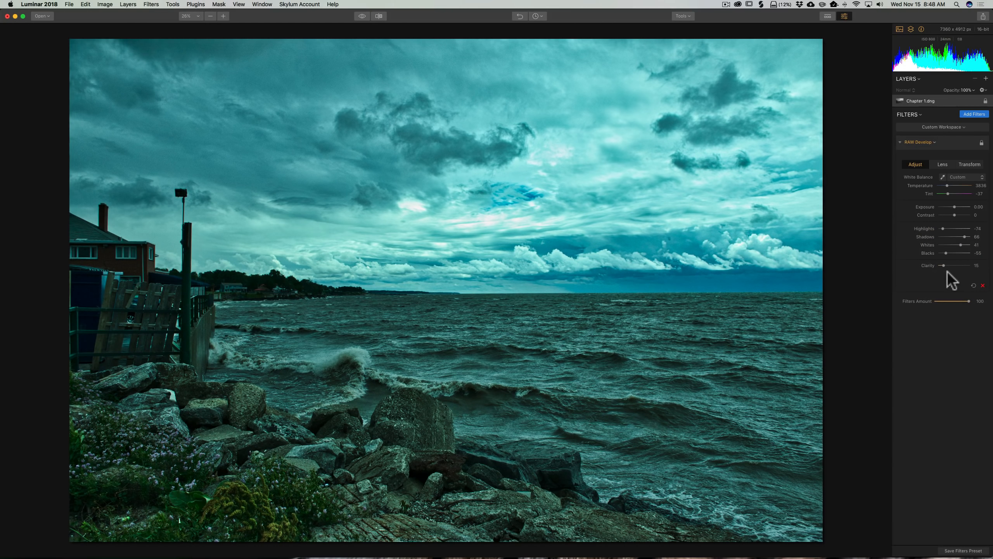
pyautogui.click(974, 114)
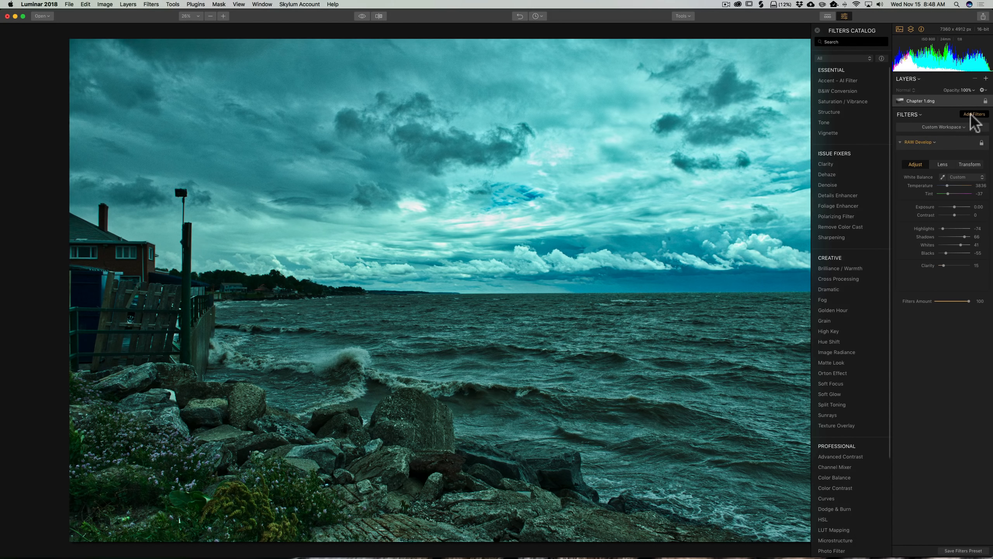
pyautogui.click(846, 102)
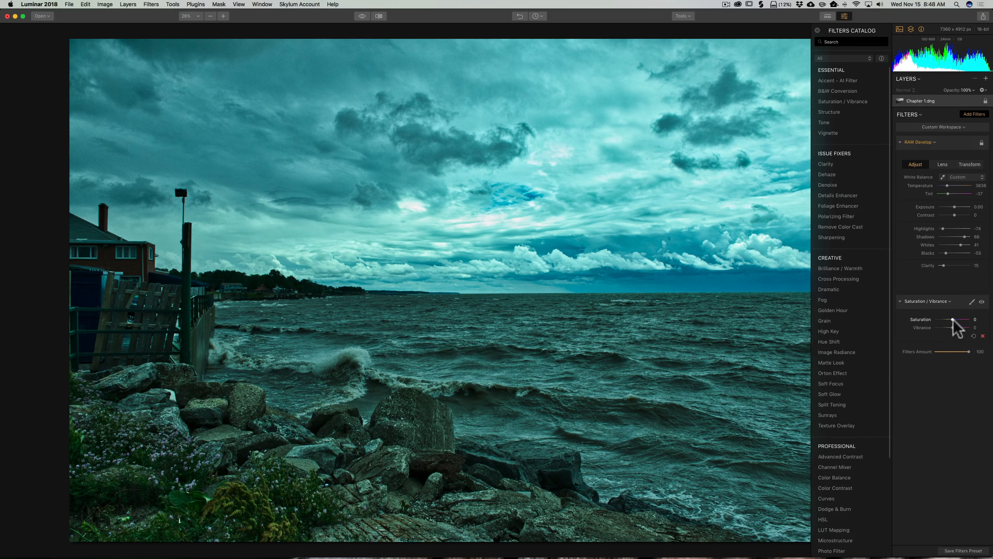
pyautogui.moveTo(953, 319); pyautogui.dragTo(954, 325)
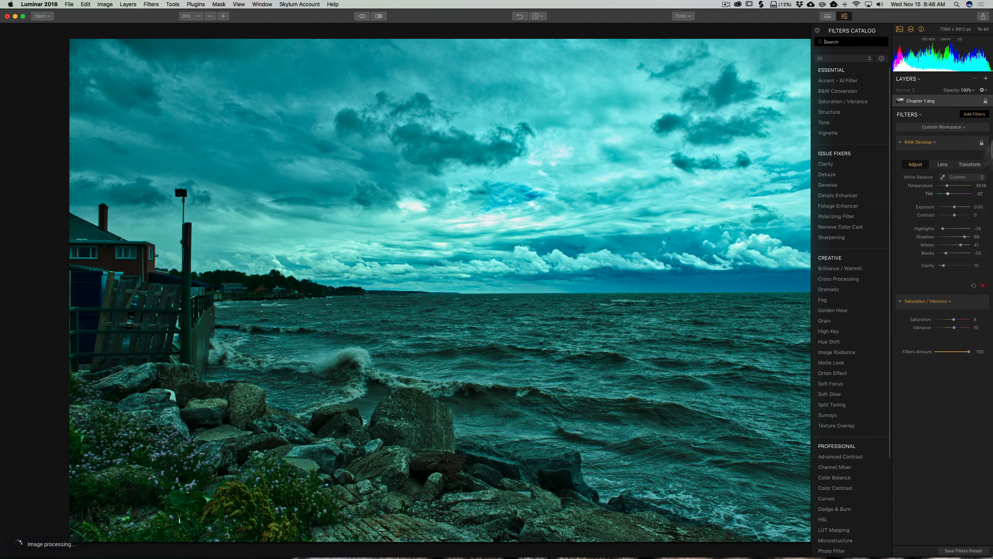
# Add a Structure filter with Amount 9, Softness 34 and Boost 50
pyautogui.click(829, 111)
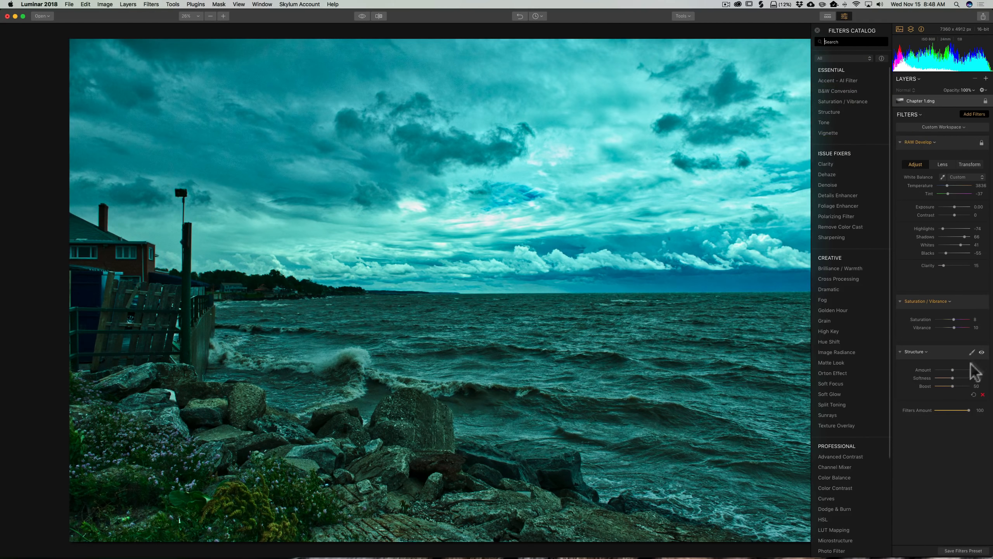
pyautogui.moveTo(952, 370); pyautogui.dragTo(954, 369)
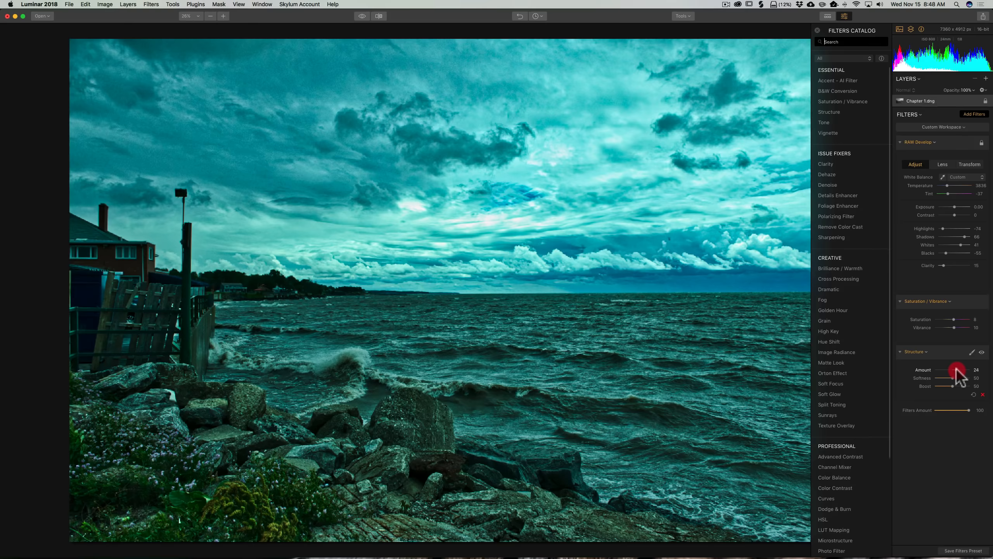
pyautogui.moveTo(952, 376); pyautogui.dragTo(953, 375)
pyautogui.moveTo(953, 386); pyautogui.dragTo(959, 386)
pyautogui.moveTo(956, 370); pyautogui.dragTo(955, 369)
pyautogui.moveTo(954, 369); pyautogui.dragTo(950, 385)
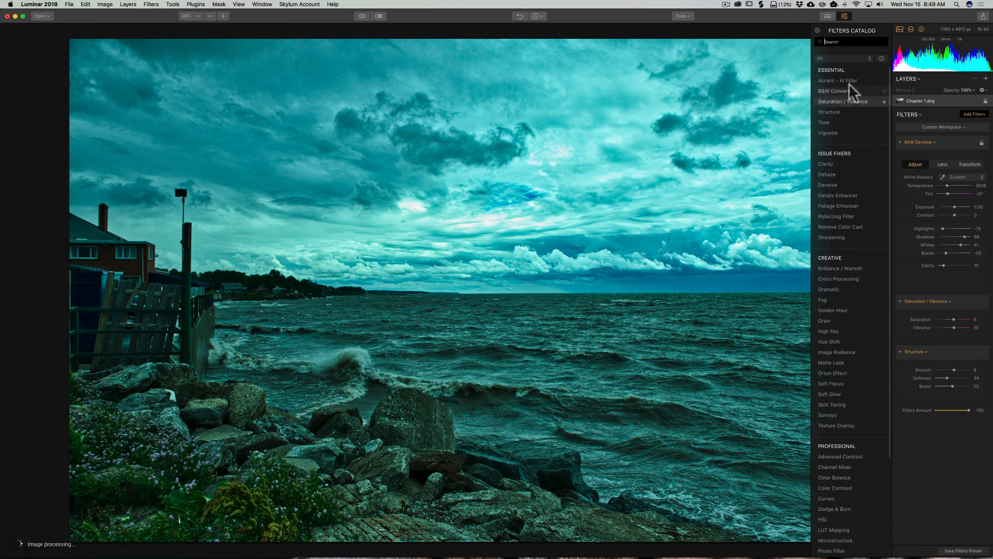
# Add a Vignette filter and check its mode options, keeping the mode at Post-crop
pyautogui.click(828, 133)
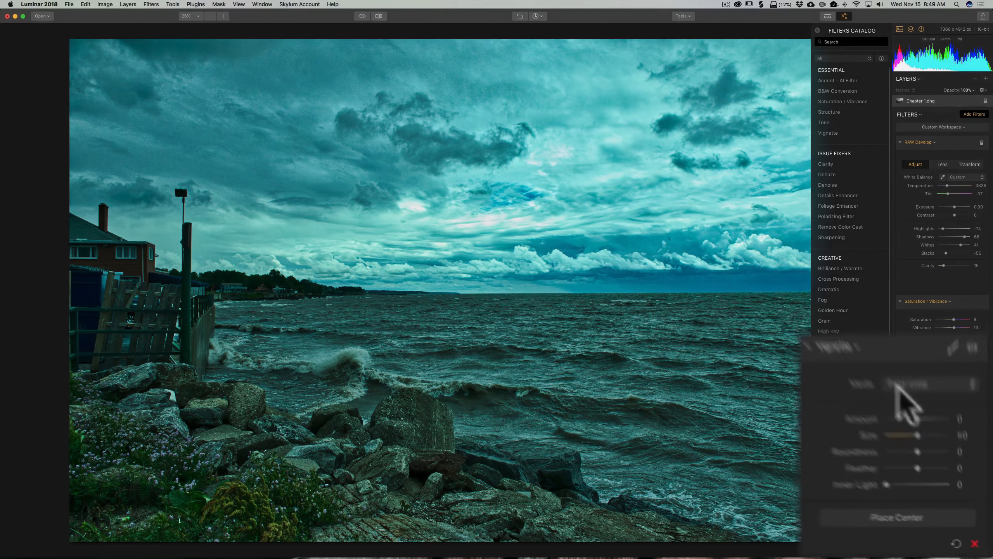
pyautogui.click(908, 259)
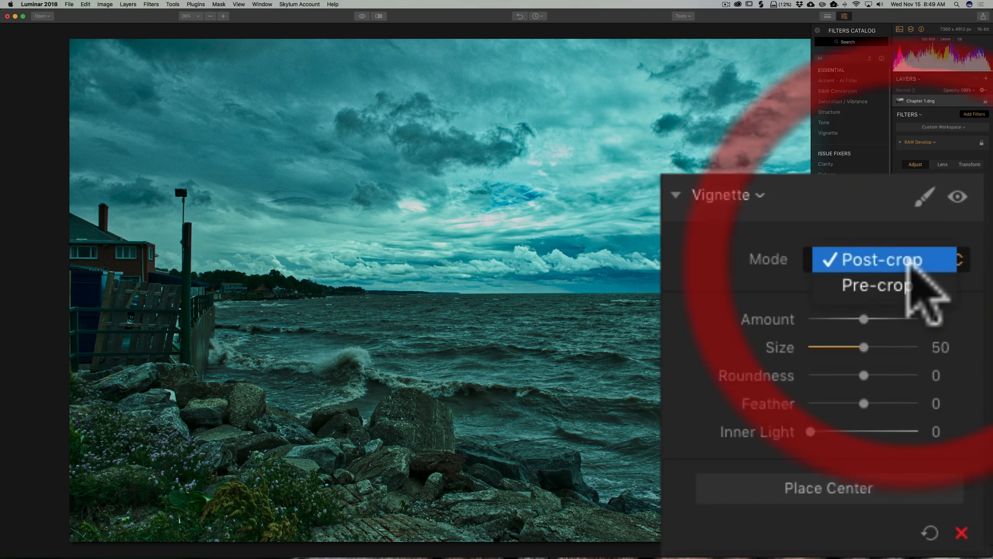
pyautogui.click(927, 260)
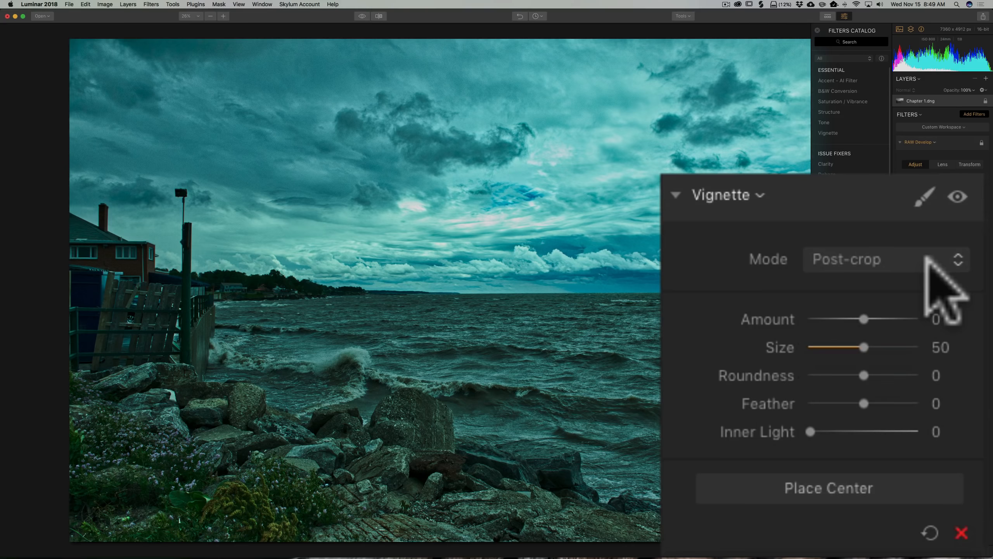
pyautogui.click(925, 259)
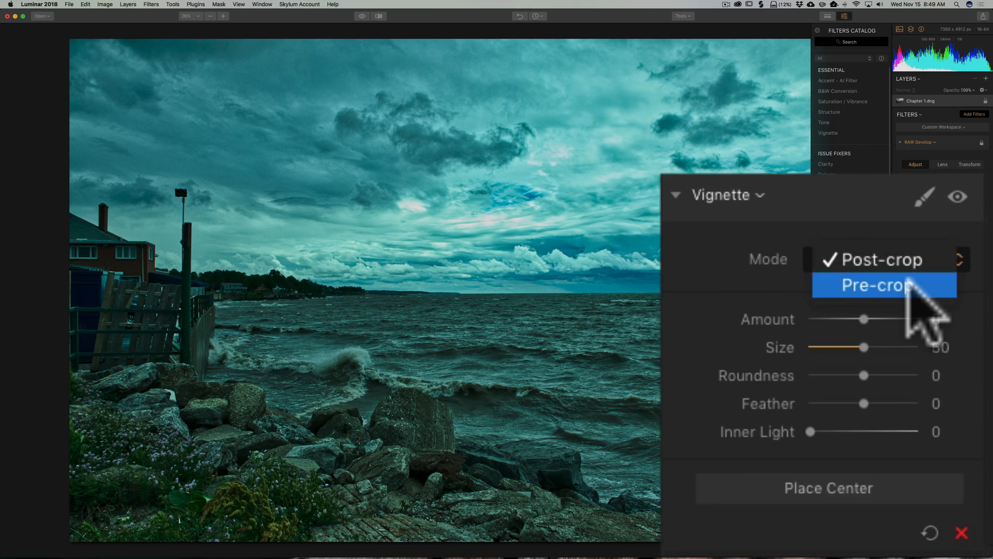
pyautogui.click(827, 219)
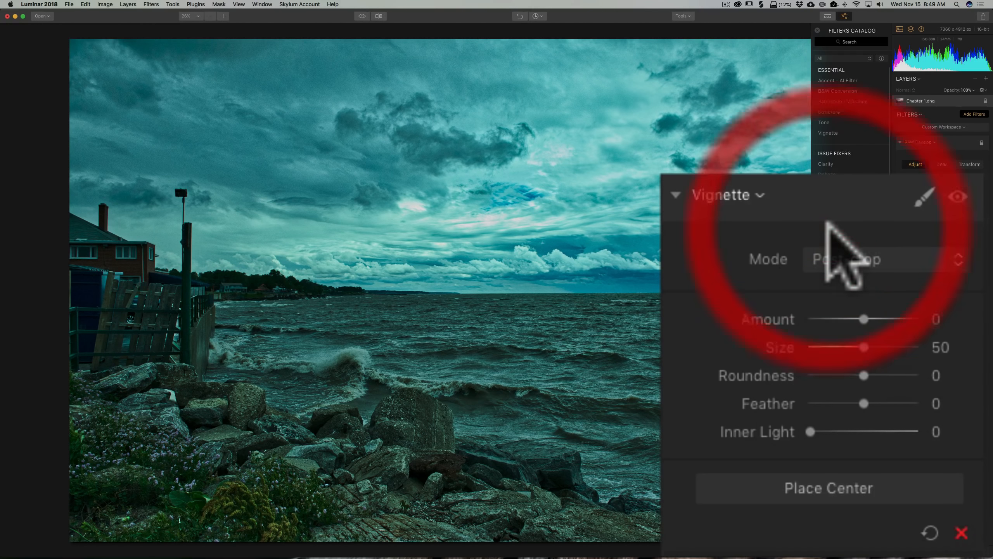
# Try Vignette settings such as Amount -100, Size 28, Roundness -87, Feather -56 and Inner Light 28, and reset the filter to its defaults
pyautogui.moveTo(864, 319); pyautogui.dragTo(765, 317)
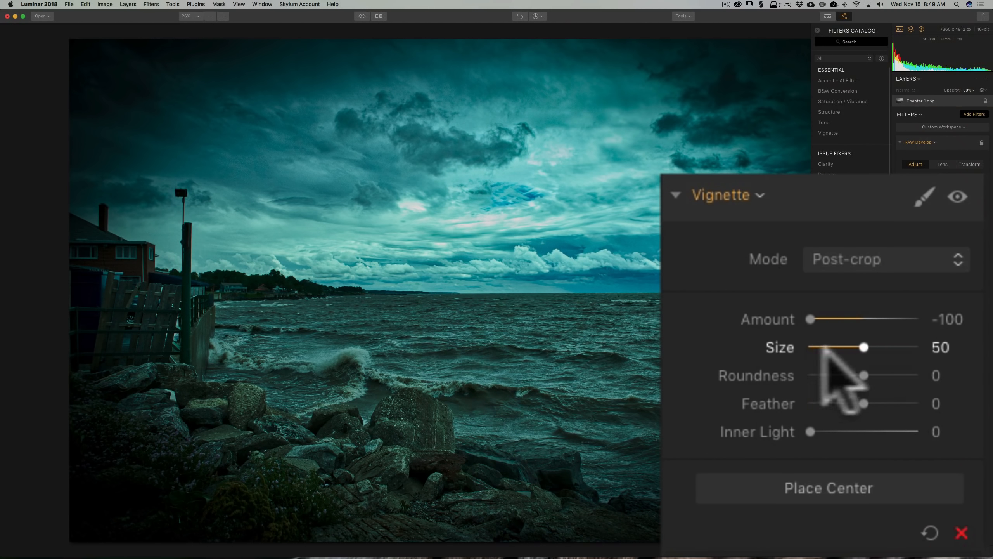
pyautogui.moveTo(864, 347); pyautogui.dragTo(816, 375)
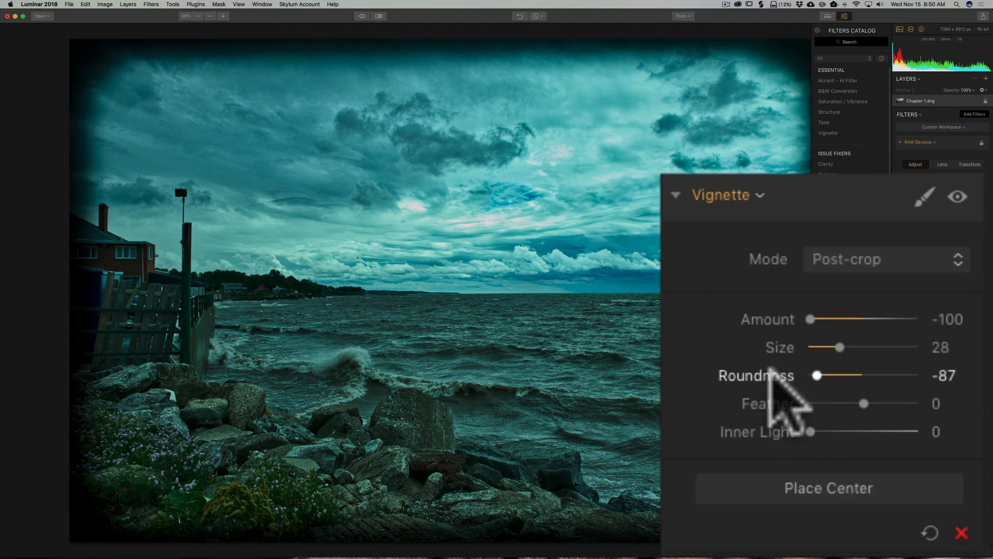
pyautogui.doubleClick(769, 370)
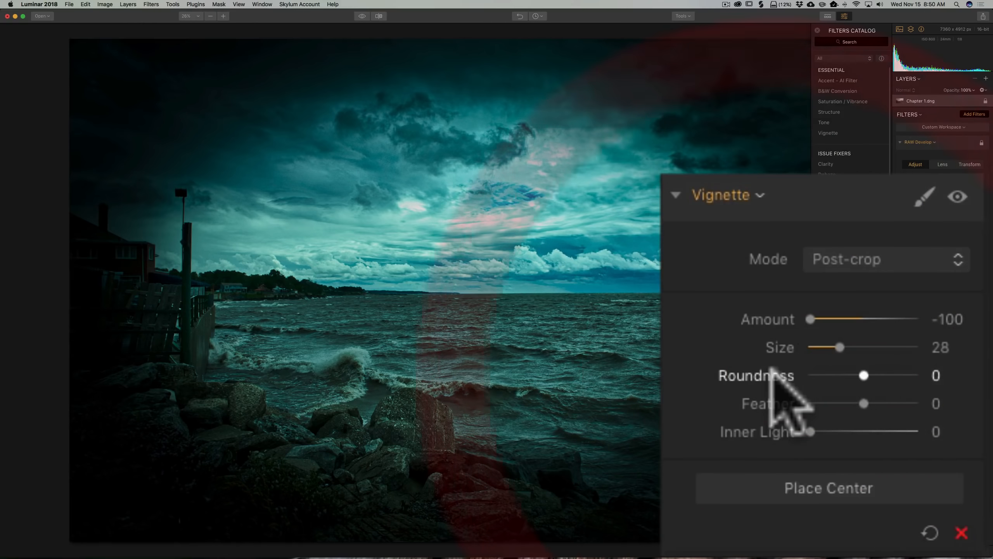
pyautogui.moveTo(863, 403)
pyautogui.mouseDown()
pyautogui.moveTo(788, 399)
pyautogui.moveTo(914, 404)
pyautogui.moveTo(830, 404)
pyautogui.moveTo(813, 431)
pyautogui.moveTo(866, 432)
pyautogui.moveTo(839, 431)
pyautogui.mouseUp()
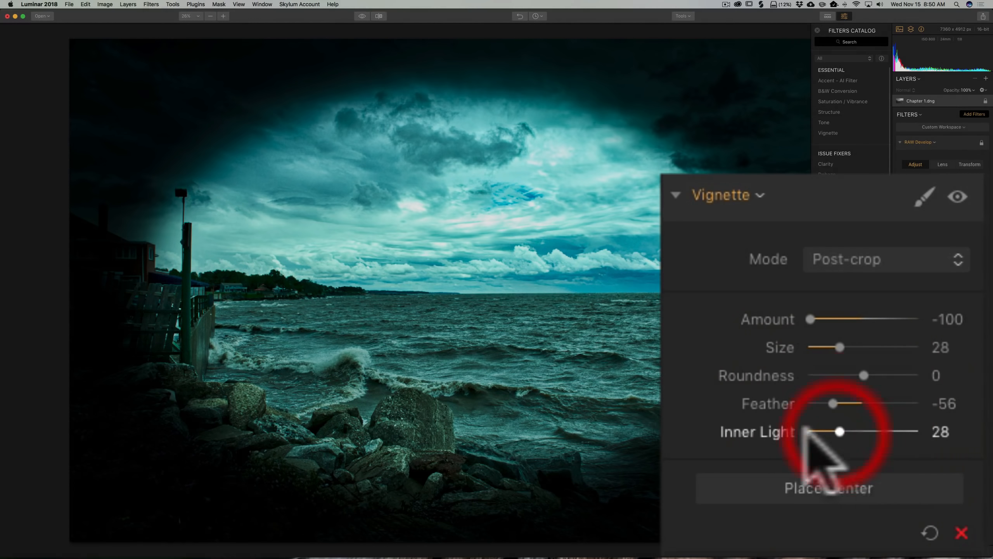
pyautogui.doubleClick(770, 426)
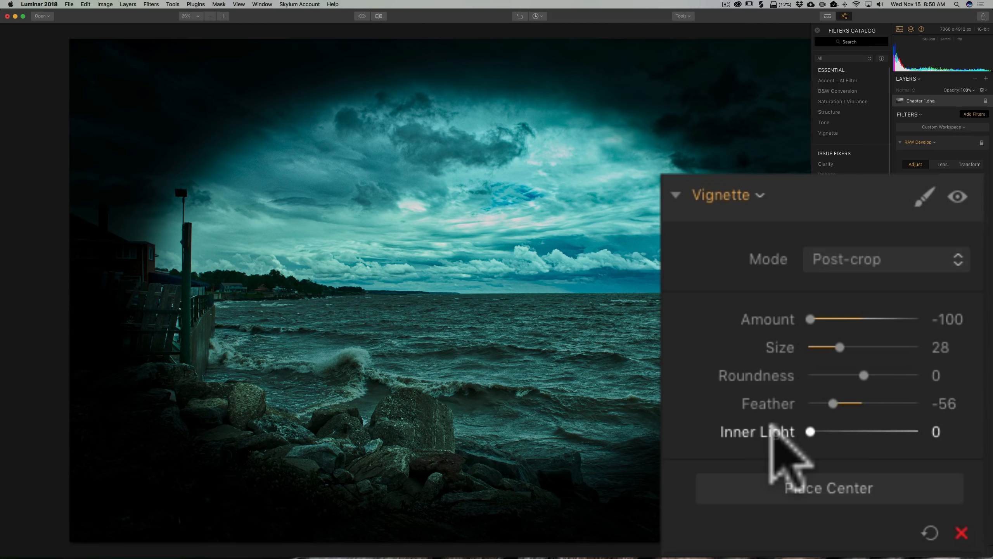
pyautogui.moveTo(810, 319); pyautogui.dragTo(825, 319)
pyautogui.doubleClick(780, 346)
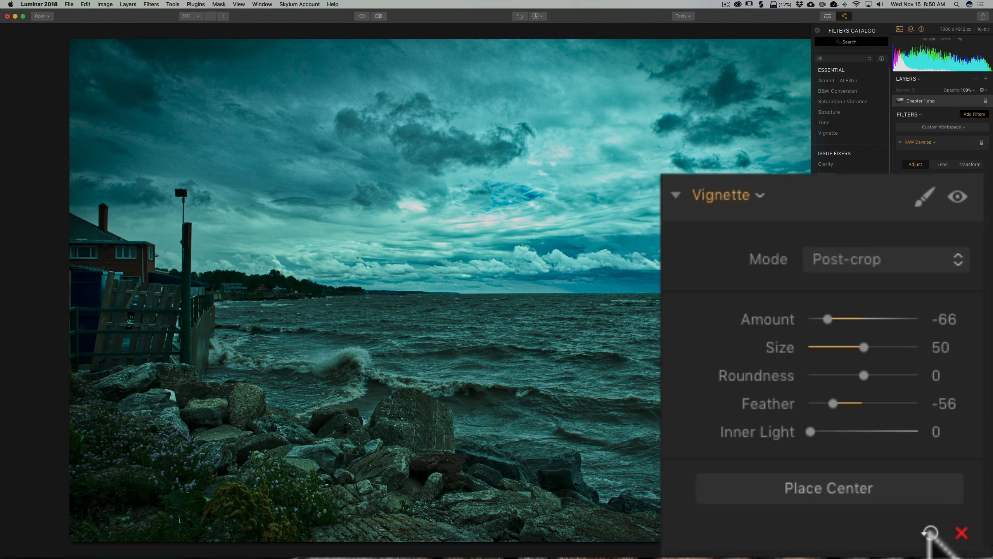
pyautogui.click(931, 532)
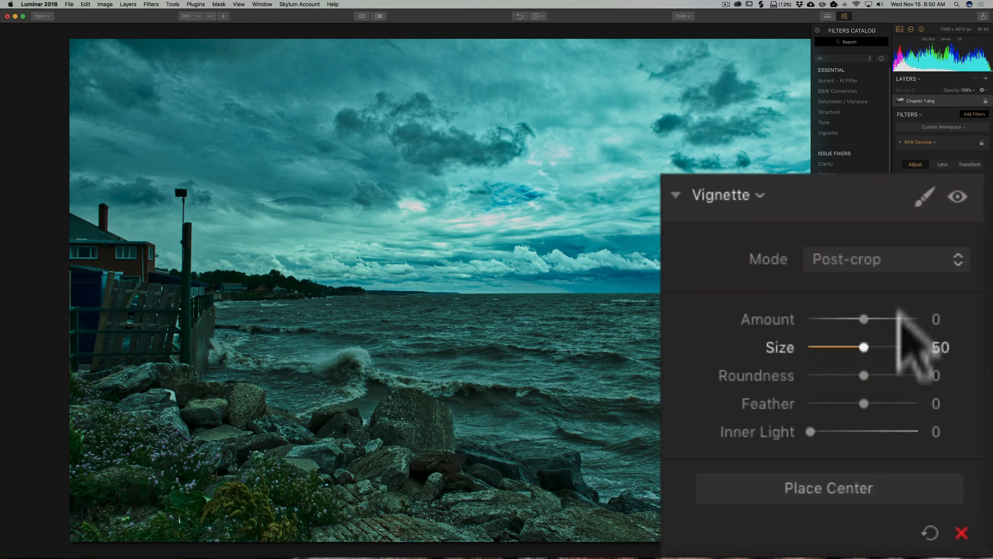
# Set the Vignette's Amount to -40 and Inner Light to 15, leaving the overall Filters Amount at 100
pyautogui.moveTo(864, 318); pyautogui.dragTo(840, 319)
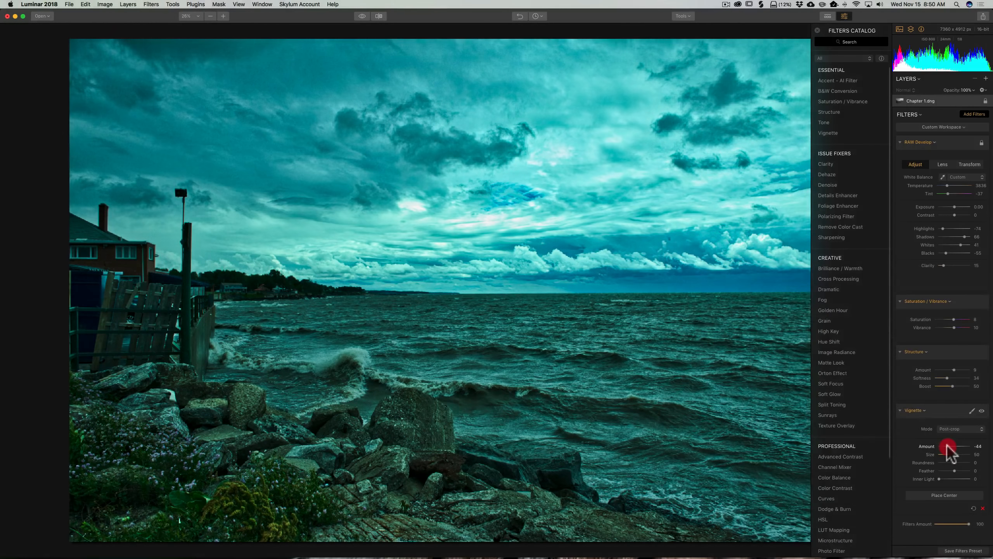
pyautogui.moveTo(947, 446); pyautogui.dragTo(946, 446)
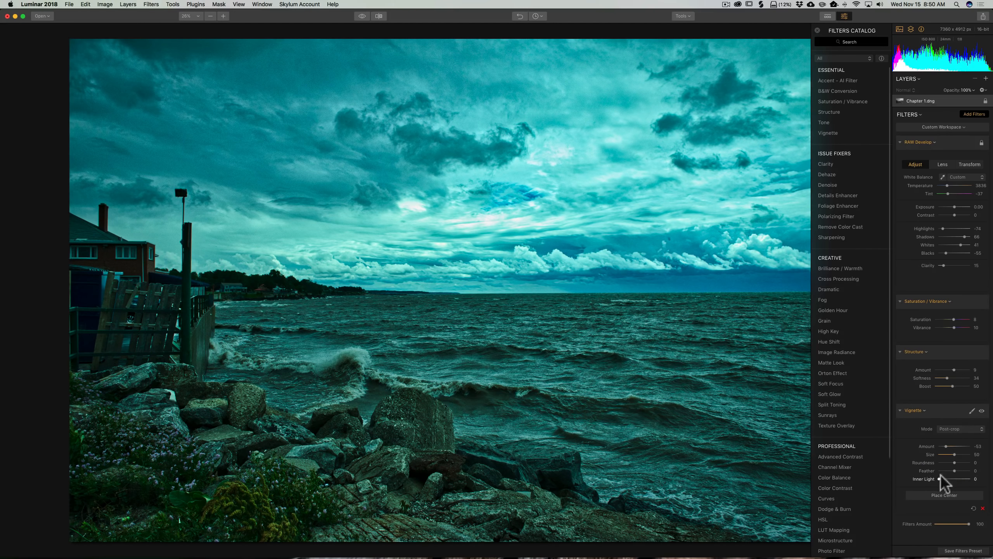
pyautogui.moveTo(940, 478); pyautogui.dragTo(946, 474)
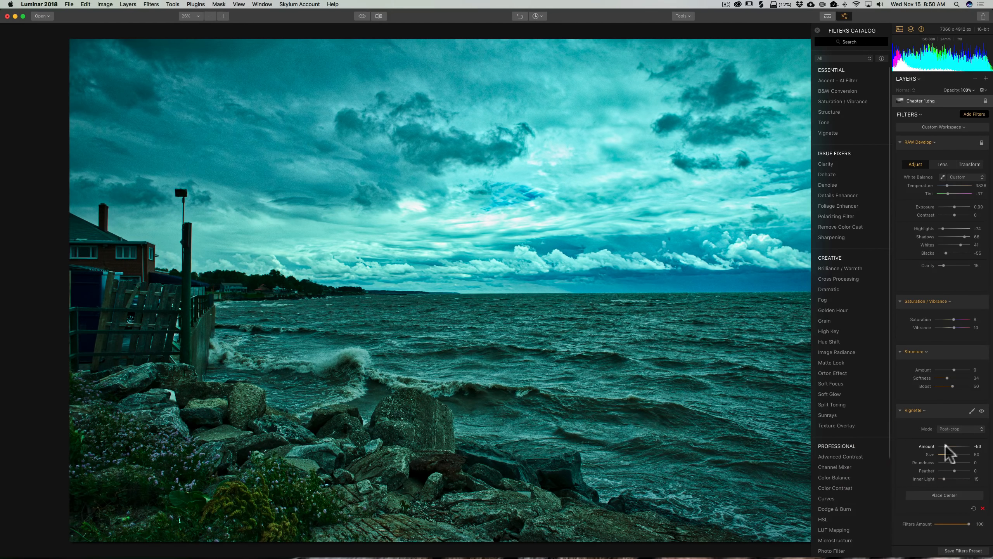
pyautogui.moveTo(945, 445)
pyautogui.mouseDown()
pyautogui.moveTo(970, 446)
pyautogui.moveTo(955, 446)
pyautogui.mouseUp()
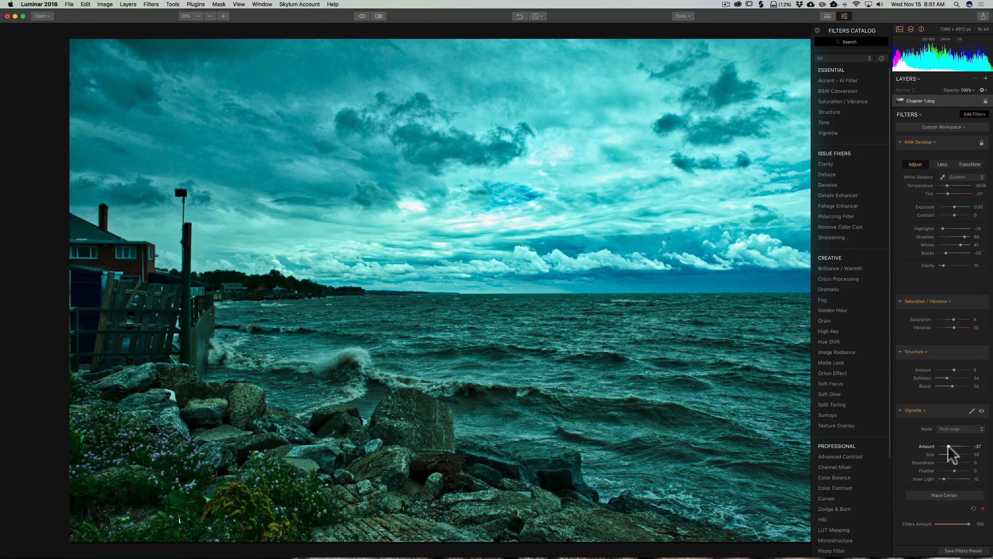
pyautogui.click(948, 446)
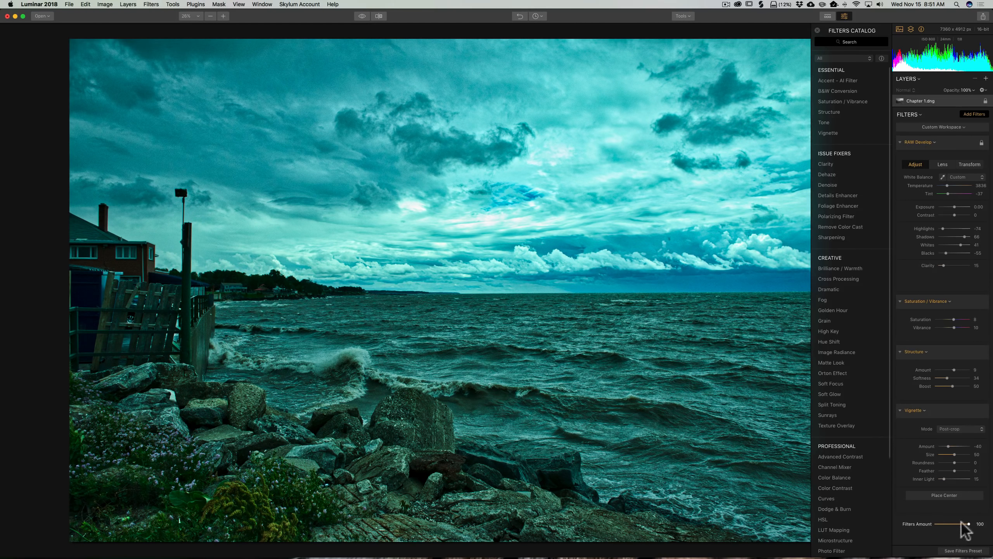
pyautogui.moveTo(969, 523)
pyautogui.mouseDown()
pyautogui.moveTo(944, 524)
pyautogui.moveTo(973, 524)
pyautogui.mouseUp()
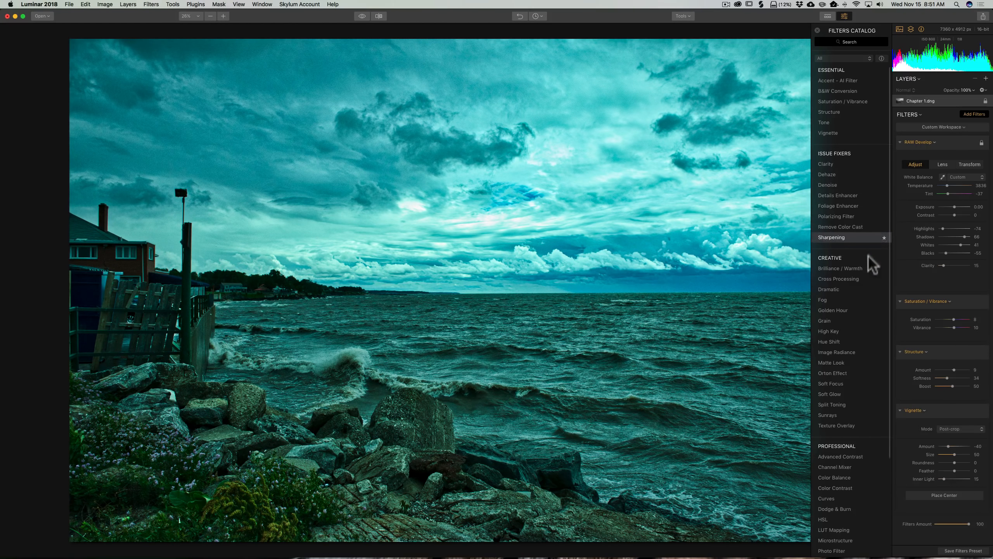
# Look through the filter catalogue's categories and close the catalogue
pyautogui.scroll(-5, 883, 191)
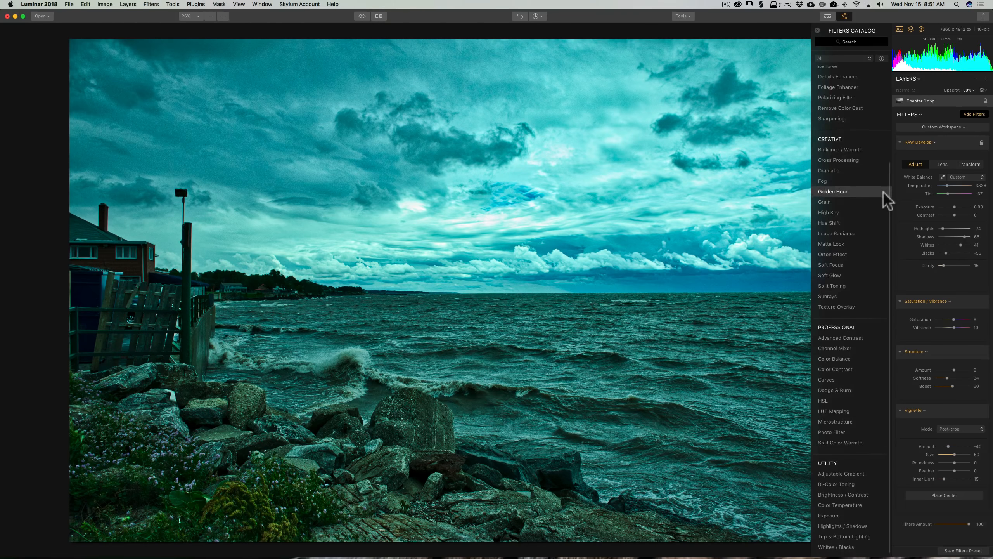
pyautogui.scroll(2, 883, 191)
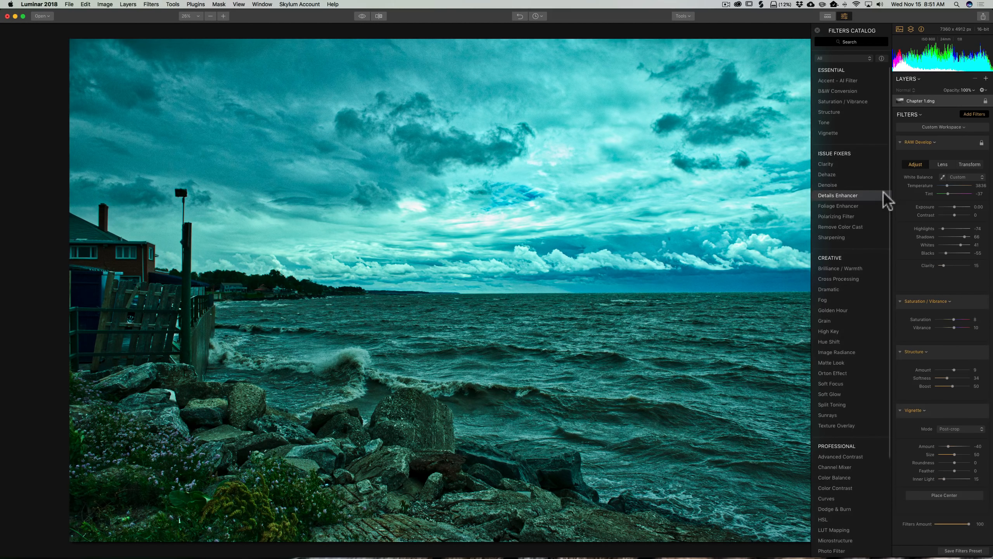
pyautogui.scroll(4, 883, 191)
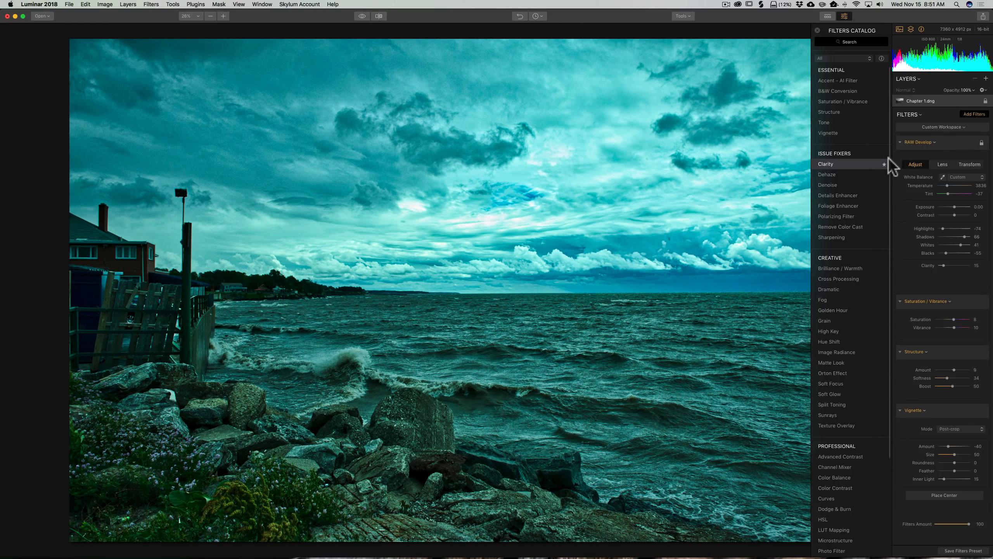
pyautogui.click(974, 113)
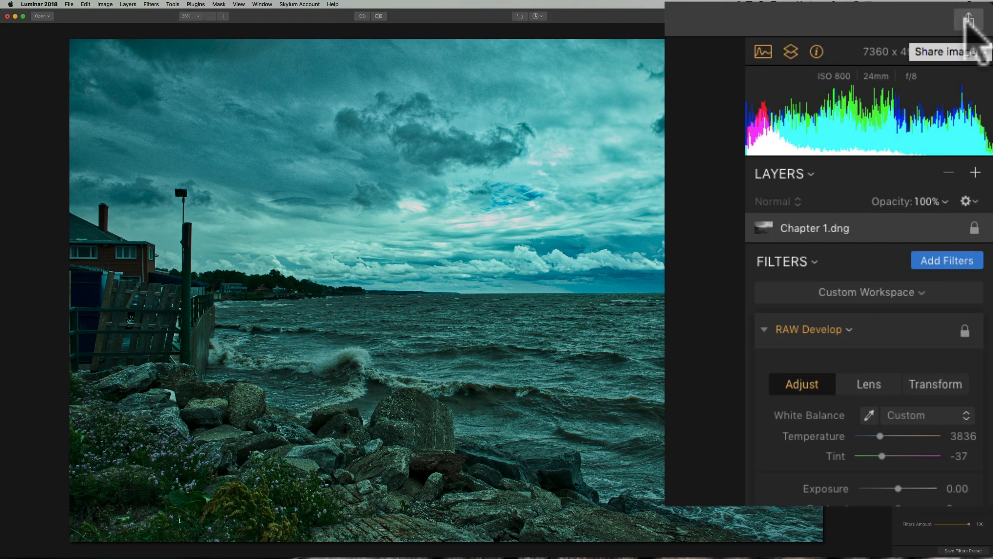
# Start exporting the picture to an image file and set its sharpening to Low
pyautogui.click(970, 19)
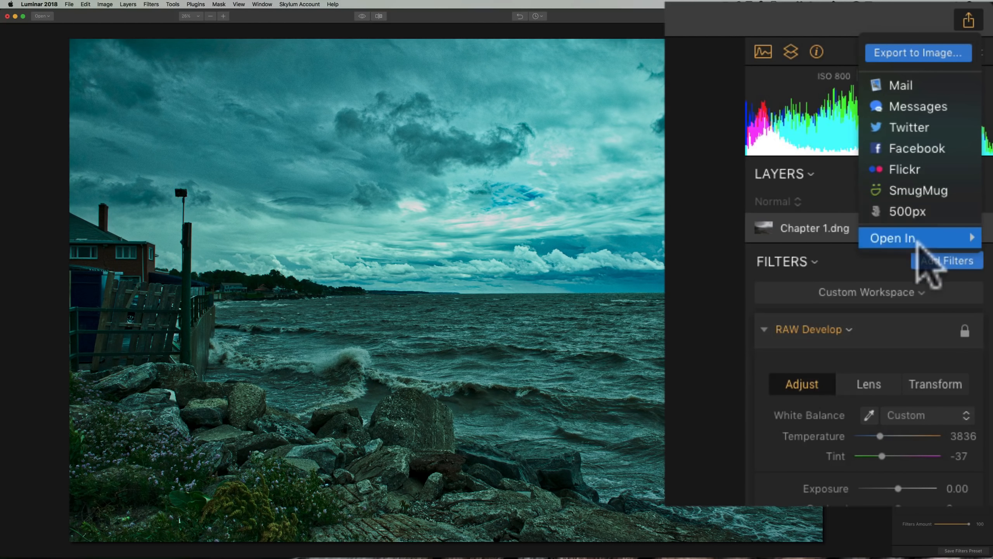
pyautogui.moveTo(915, 240)
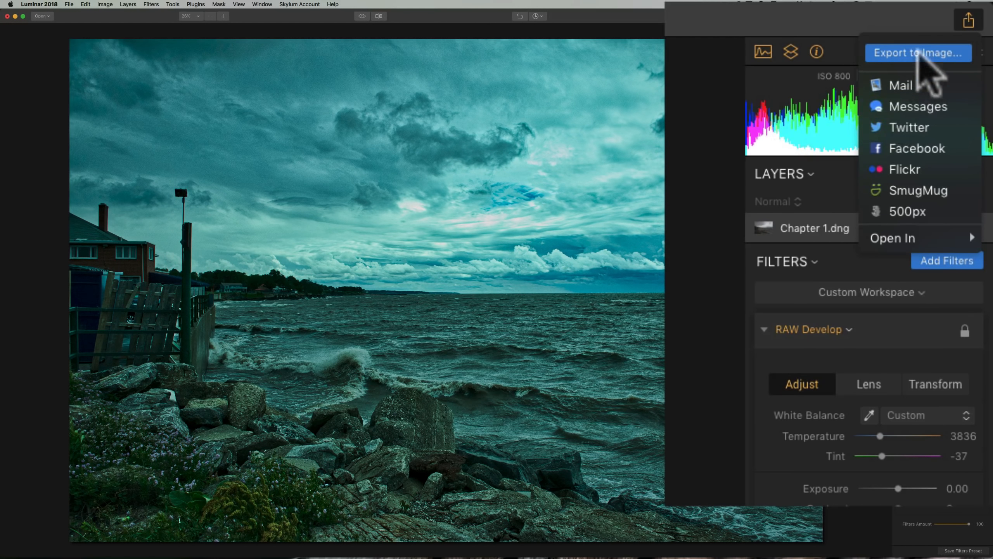
pyautogui.click(911, 51)
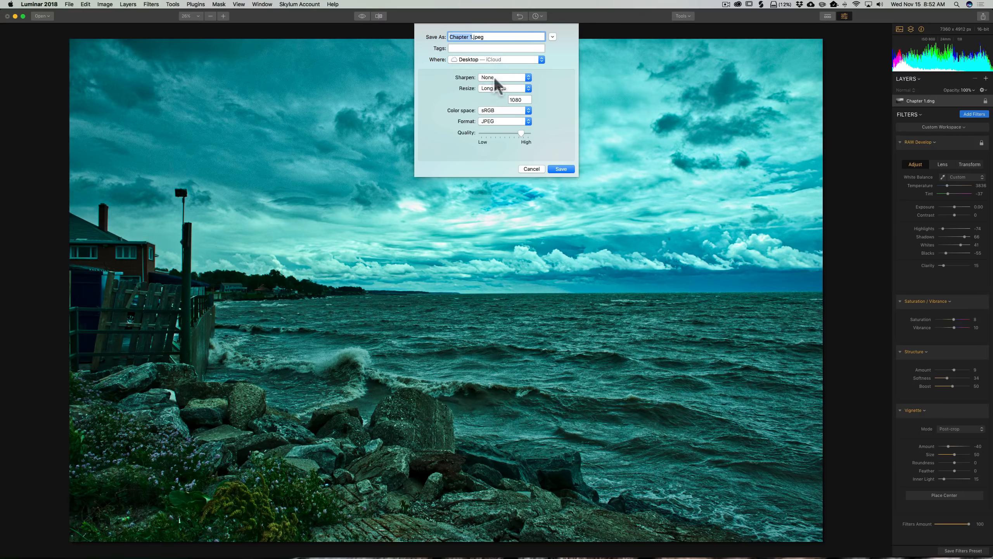
pyautogui.click(501, 77)
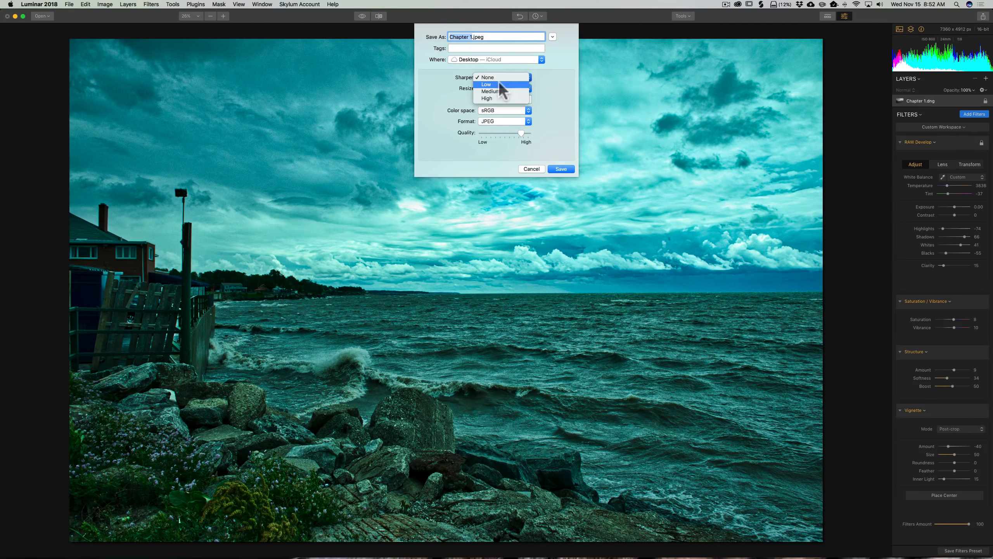
pyautogui.click(500, 84)
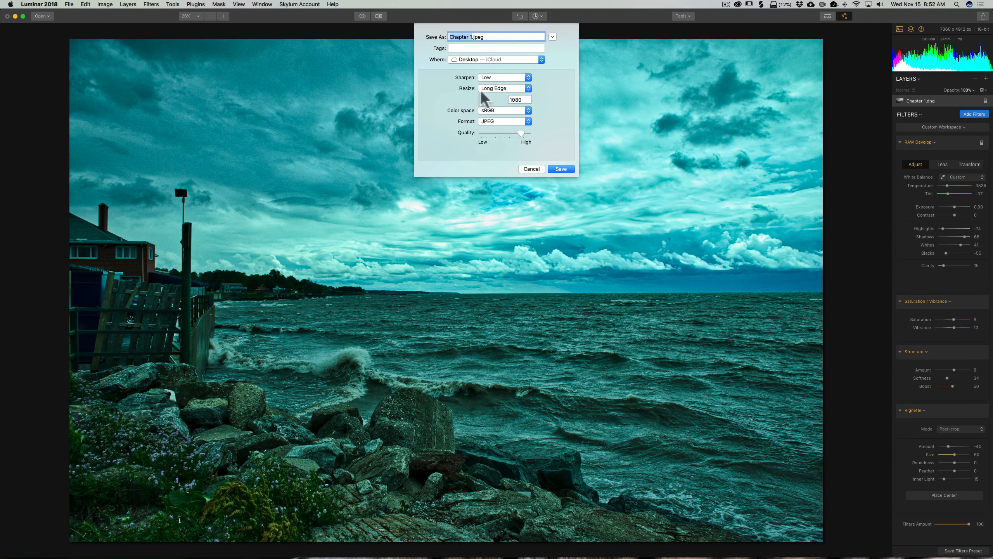
# Try the Original resize option for the export and return it to Long Edge at 1080
pyautogui.click(511, 87)
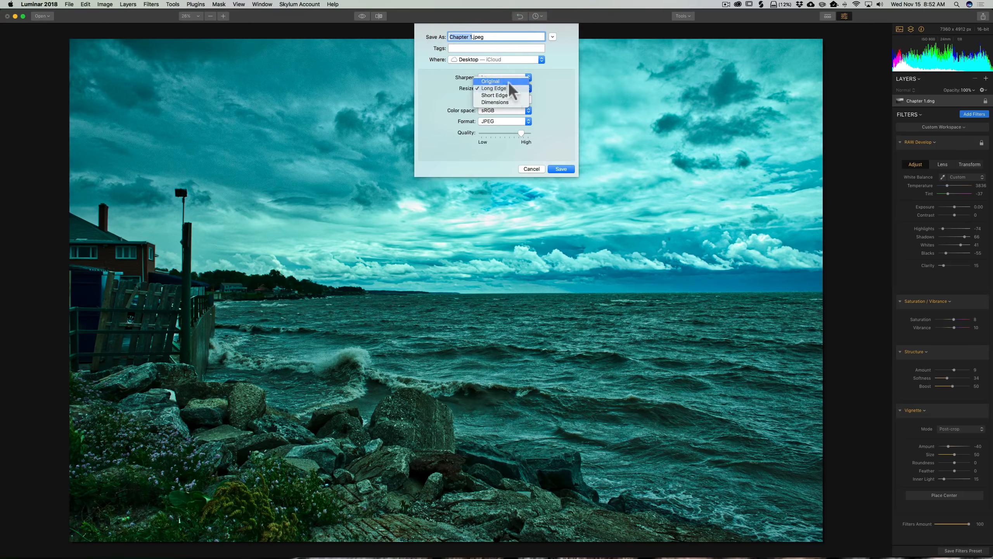
pyautogui.click(508, 79)
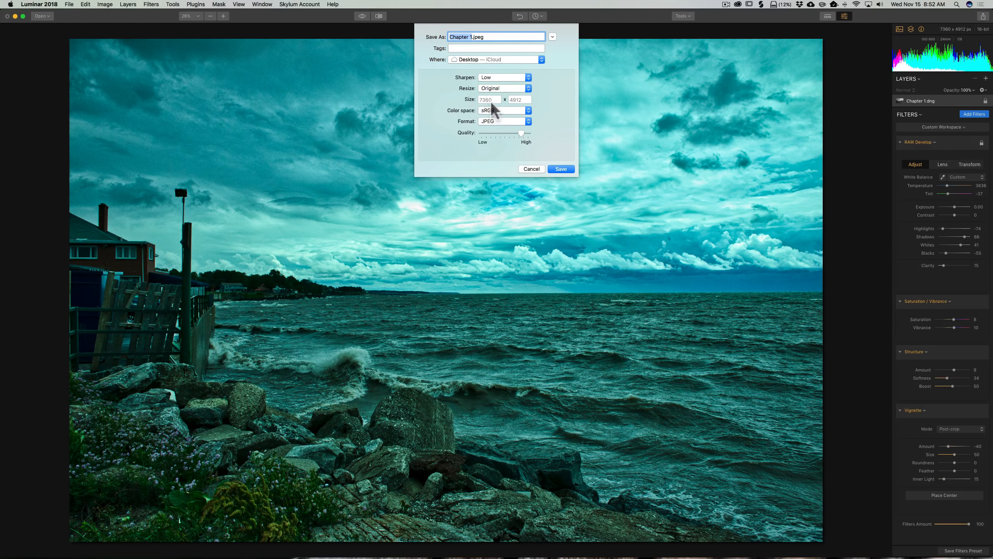
pyautogui.click(519, 88)
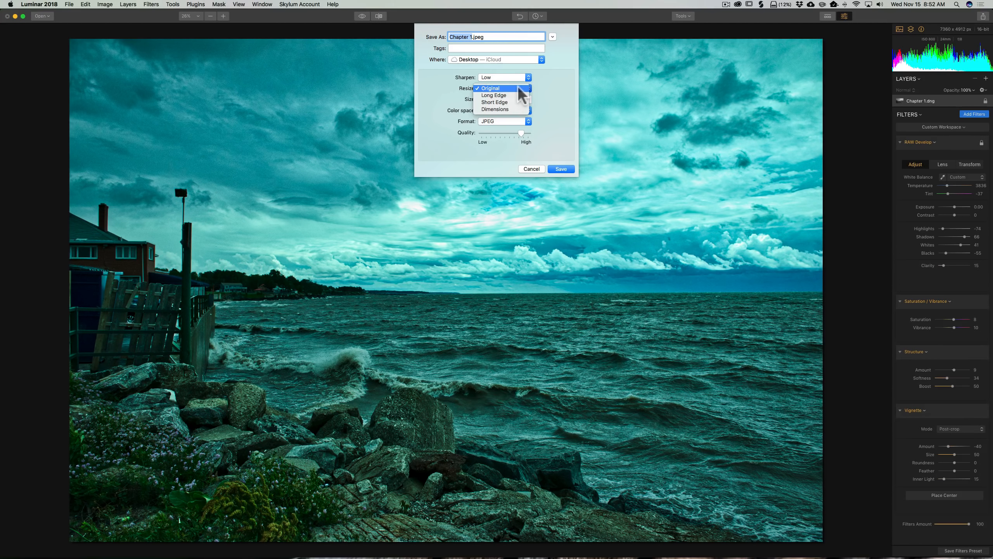
pyautogui.click(515, 95)
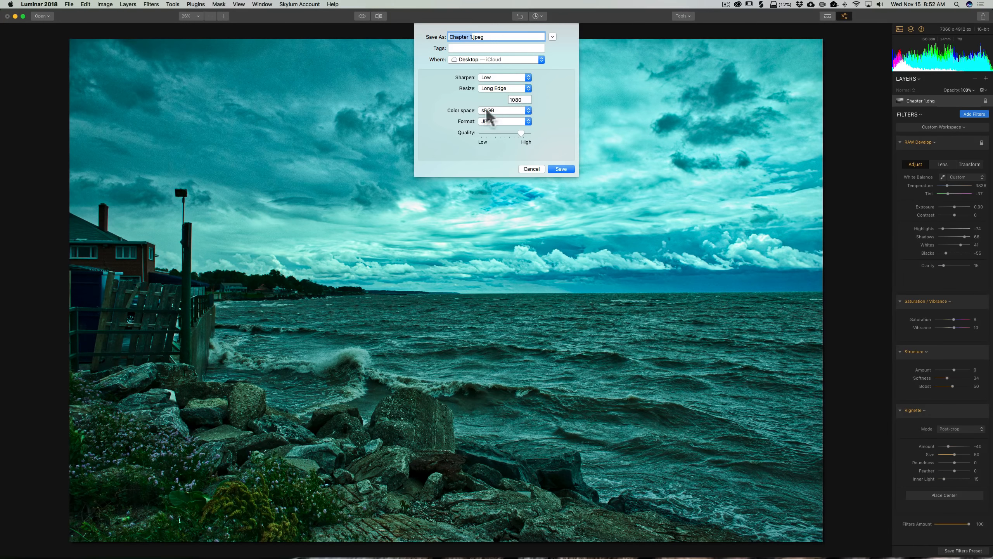
# Check the export's colour space and file format choices, keeping sRGB and JPEG
pyautogui.click(529, 111)
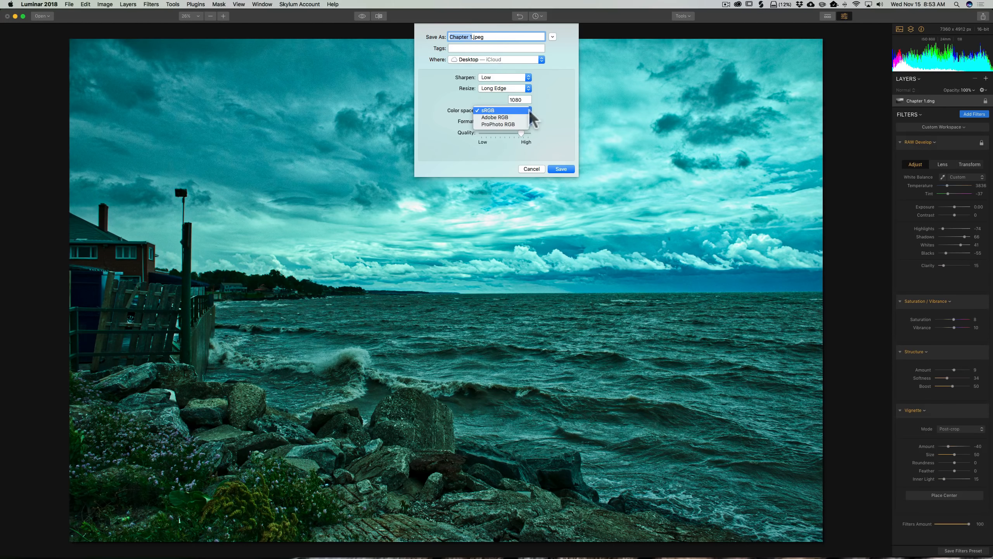
pyautogui.click(540, 107)
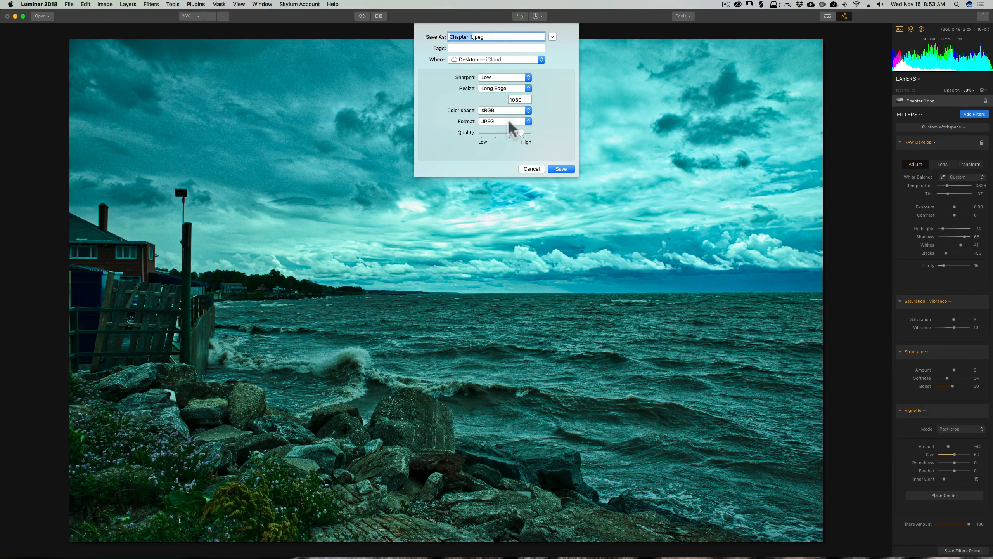
pyautogui.click(527, 119)
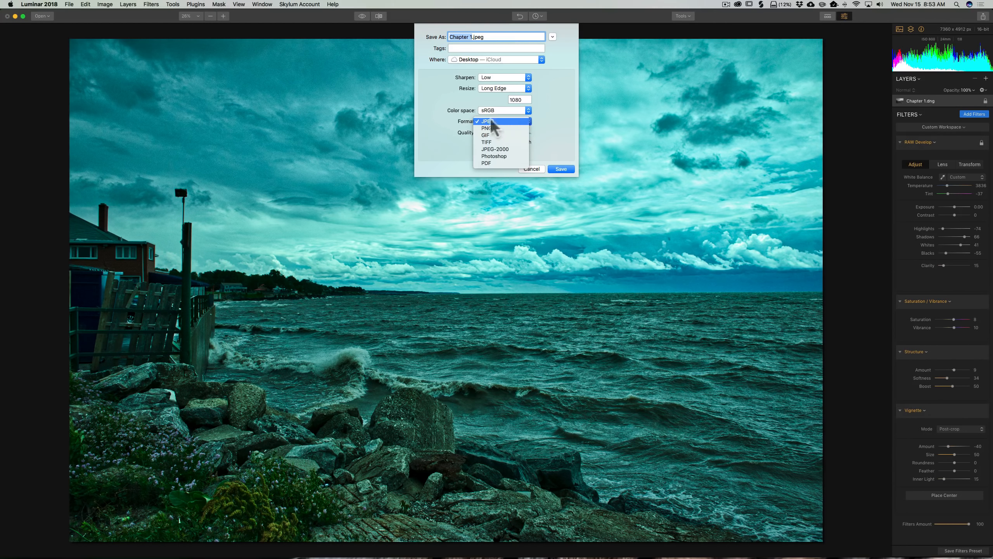
pyautogui.click(544, 110)
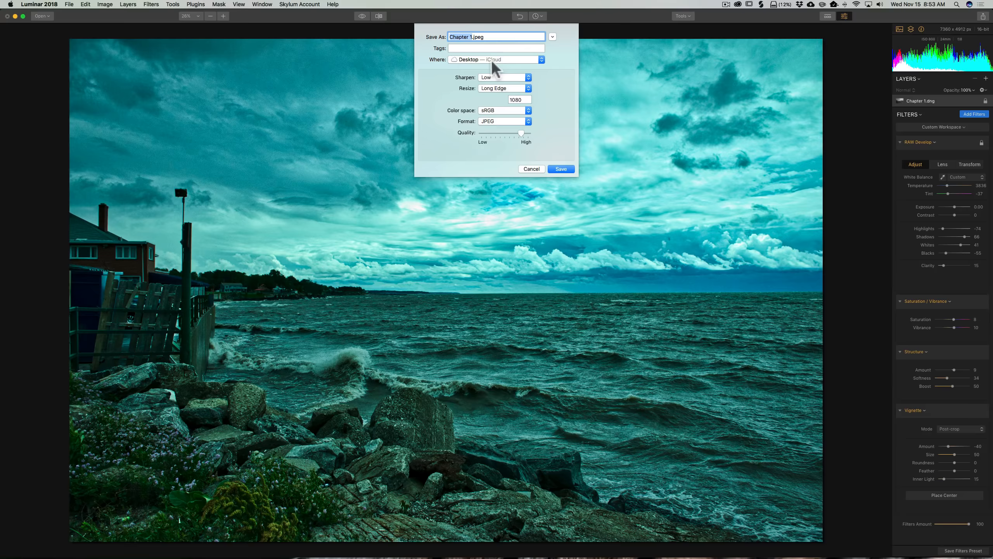
# Check the destination folder and export the picture as Chapter 1.jpeg to the Desktop
pyautogui.click(552, 36)
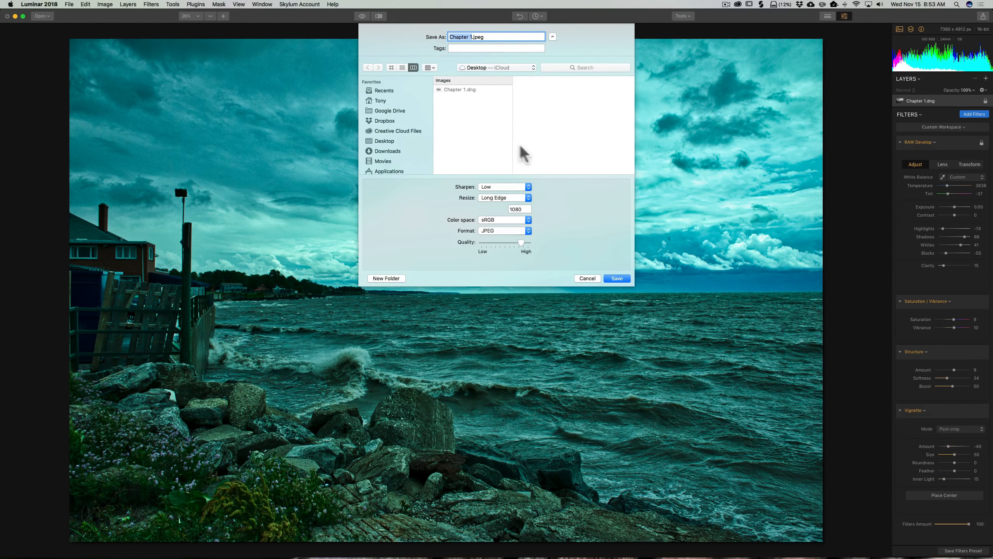
pyautogui.click(552, 36)
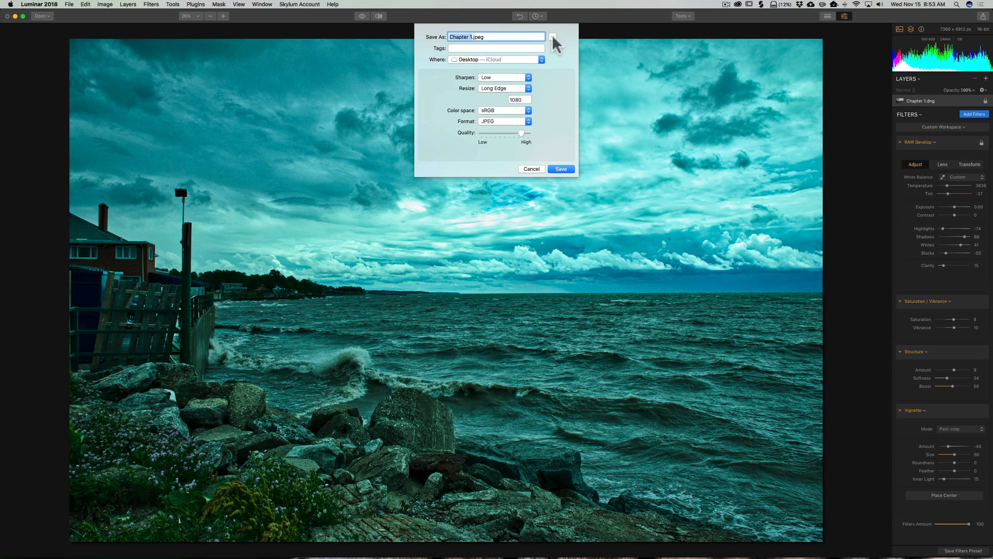
pyautogui.click(555, 168)
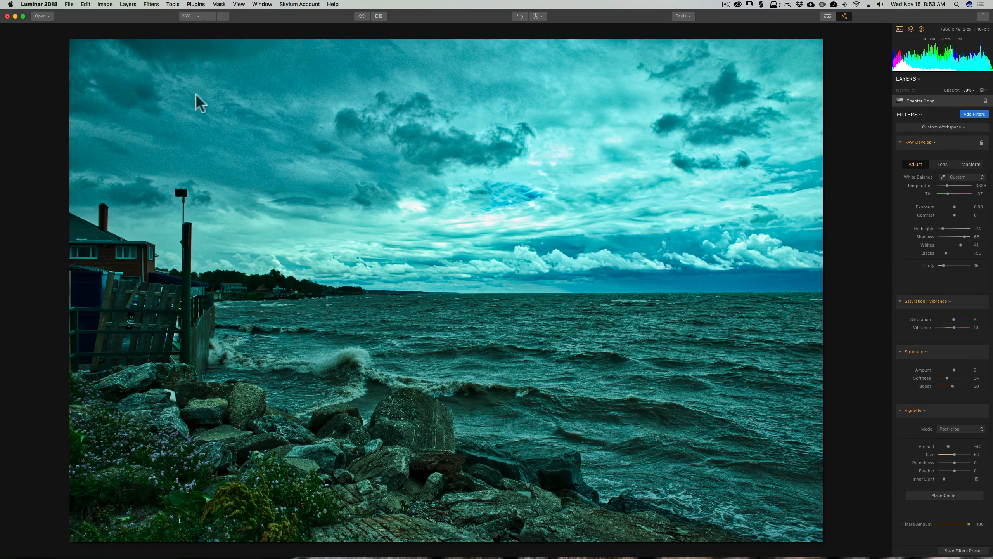
# Save the edit as the Luminar document Chapter 1.dng.lmnr on the Desktop, including original resources and history
pyautogui.click(70, 4)
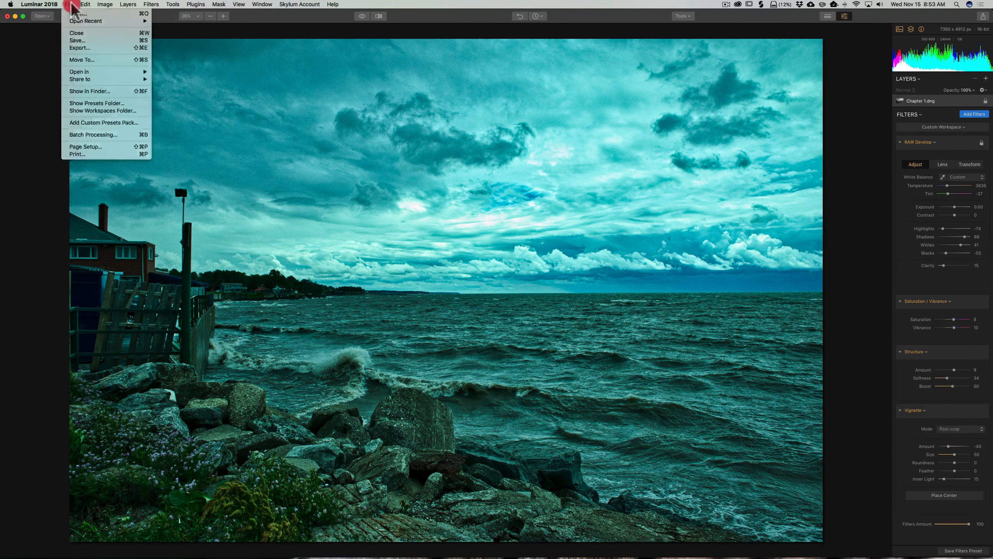
pyautogui.click(101, 40)
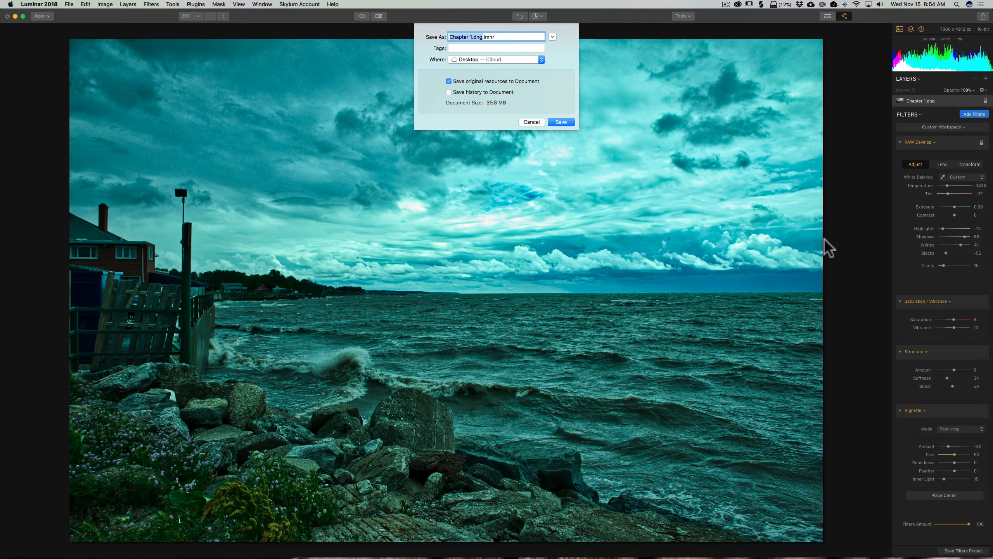
pyautogui.click(449, 91)
pyautogui.click(448, 92)
pyautogui.click(448, 92)
pyautogui.click(561, 122)
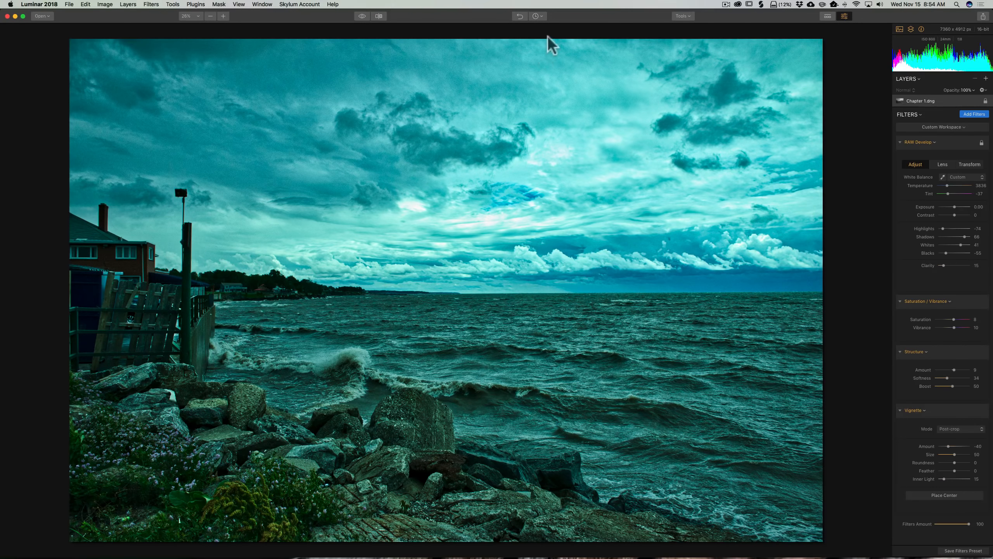
# Look through the edit history and revert the picture to the Structure: Boost +50 entry
pyautogui.click(538, 16)
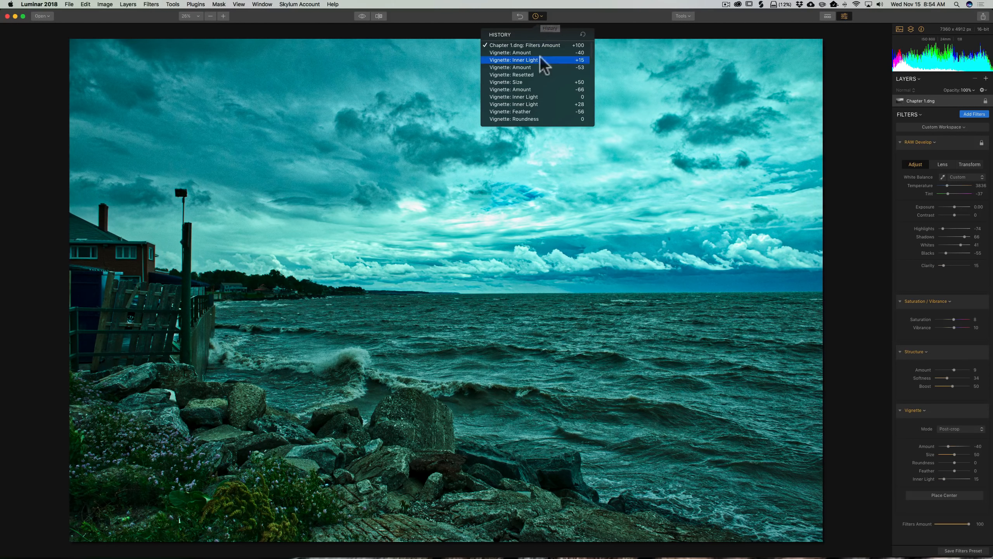
pyautogui.scroll(-10, 540, 56)
pyautogui.scroll(-15, 540, 56)
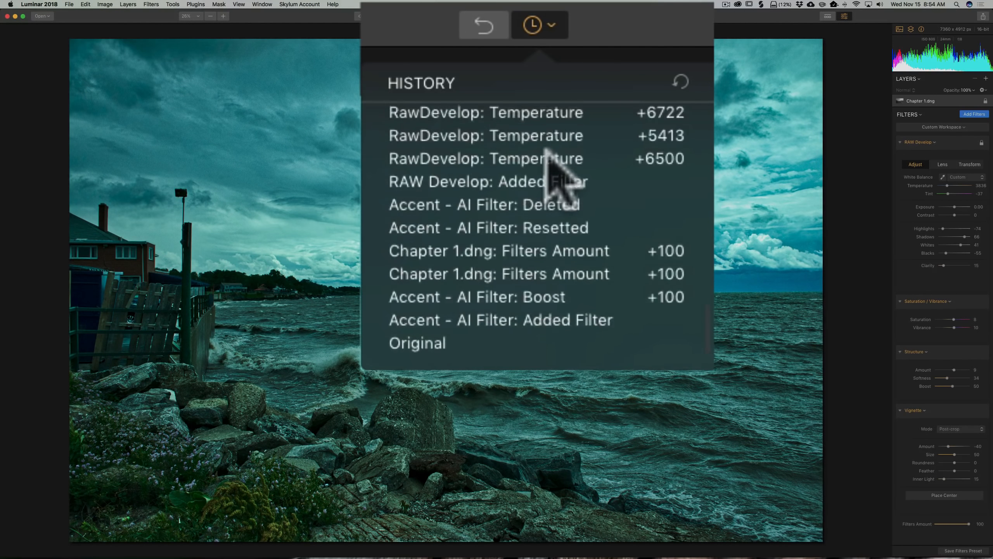
pyautogui.scroll(20, 546, 150)
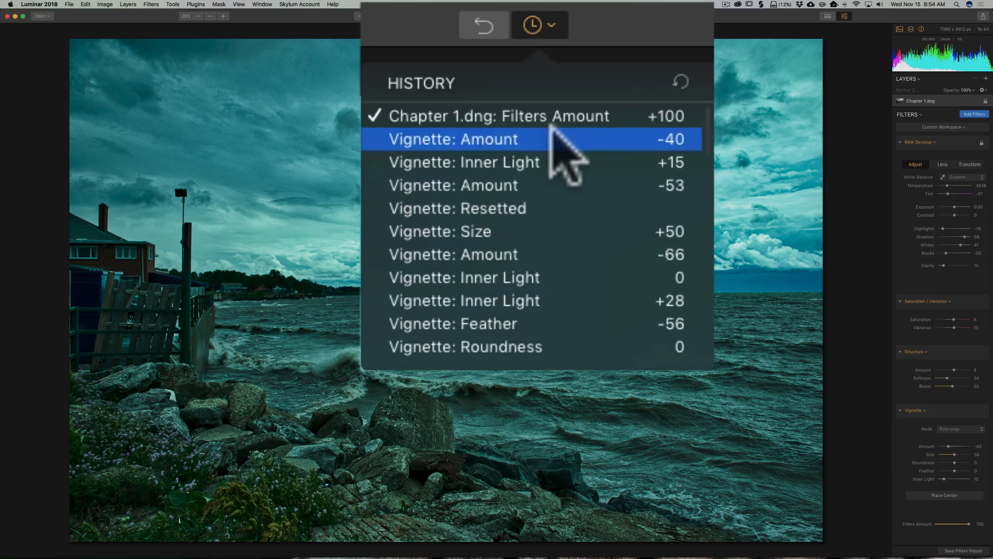
pyautogui.scroll(-4, 548, 137)
pyautogui.scroll(-6, 527, 160)
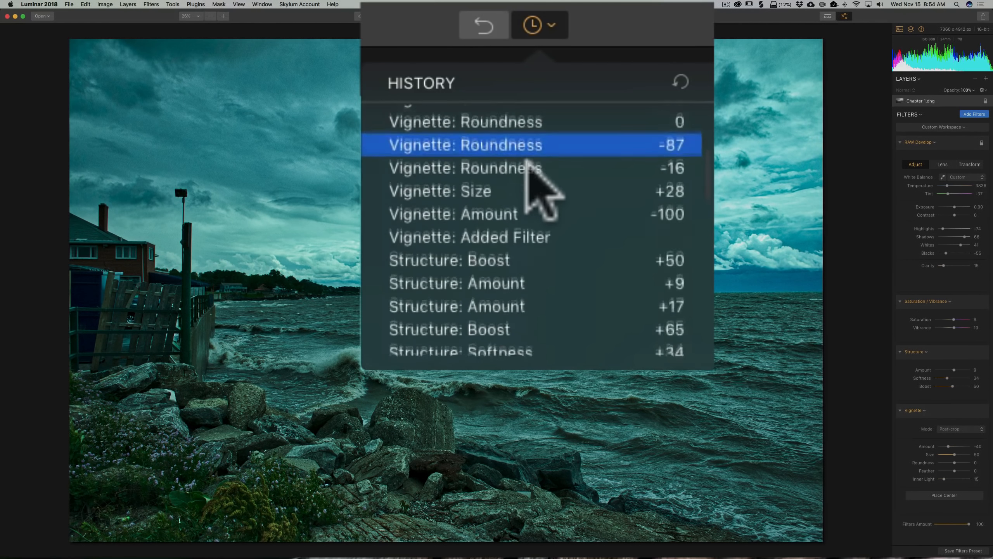
pyautogui.click(469, 235)
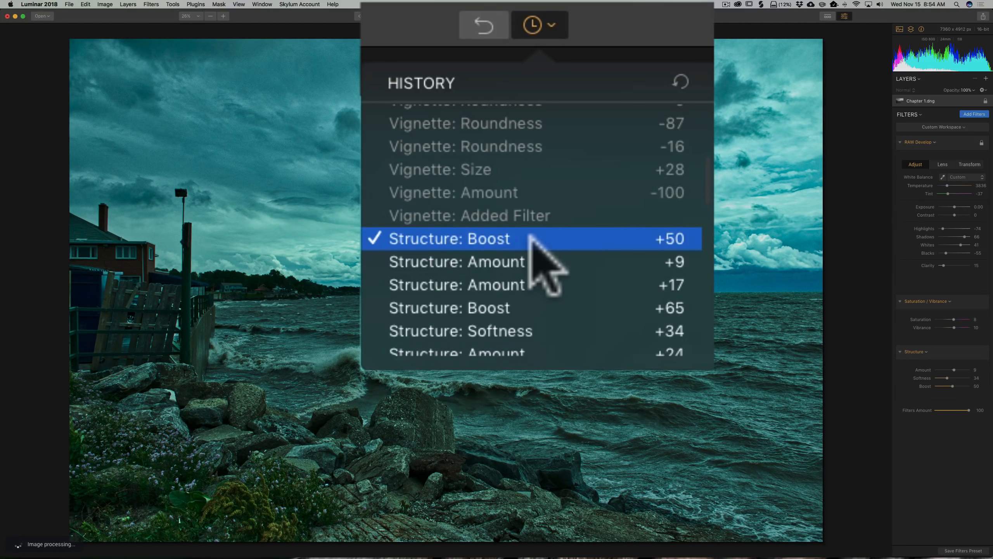
# Return the picture to the latest history entry, Filters Amount +100, and close the history list
pyautogui.scroll(8, 532, 244)
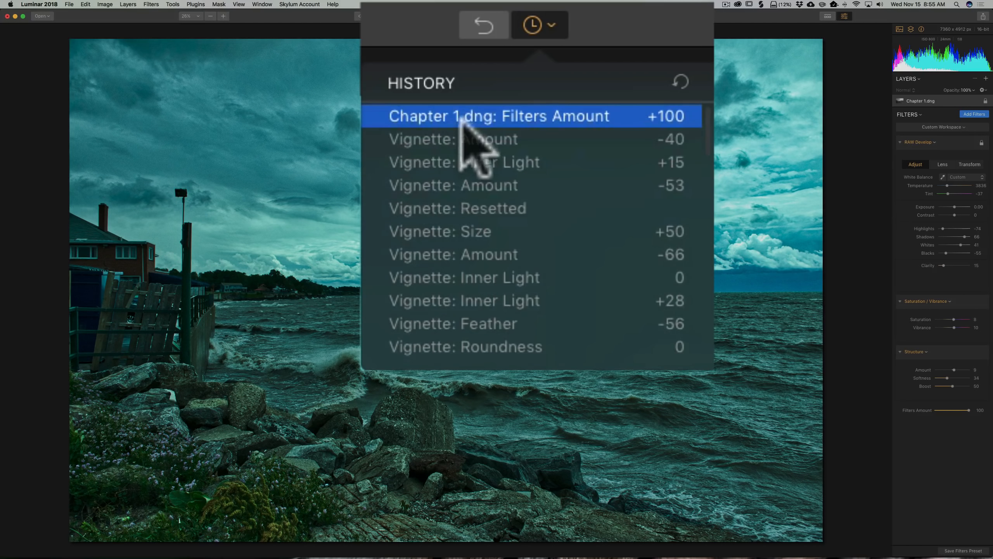
pyautogui.click(465, 117)
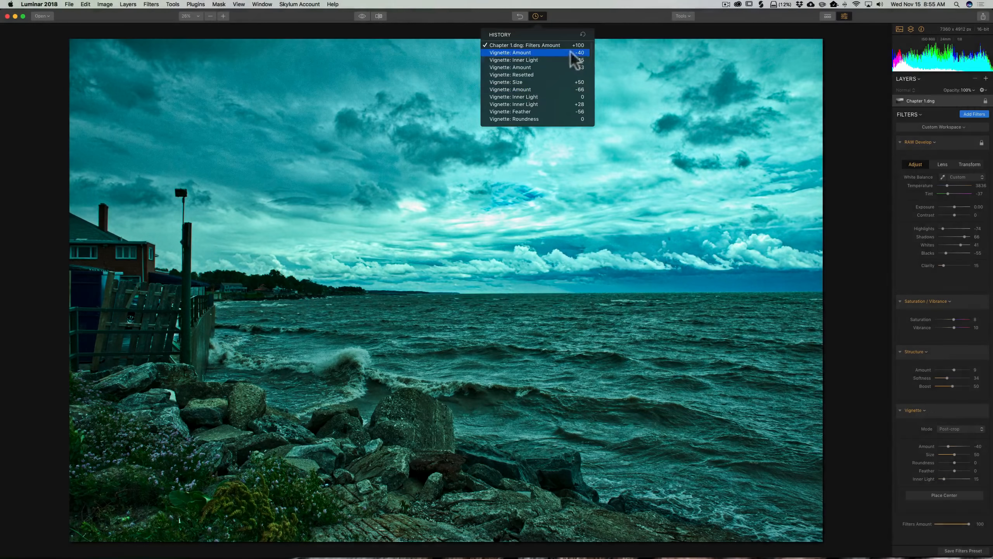
pyautogui.click(564, 21)
# Minimize Luminar, view the exported Chapter 1.jpeg from the Desktop at full-screen size, and quit the image viewer
pyautogui.click(15, 16)
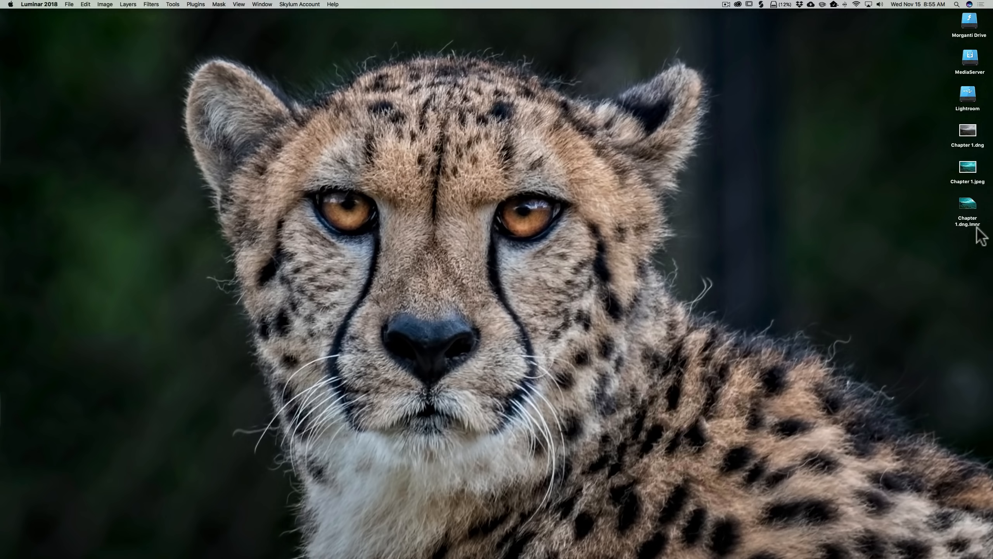
pyautogui.click(970, 167)
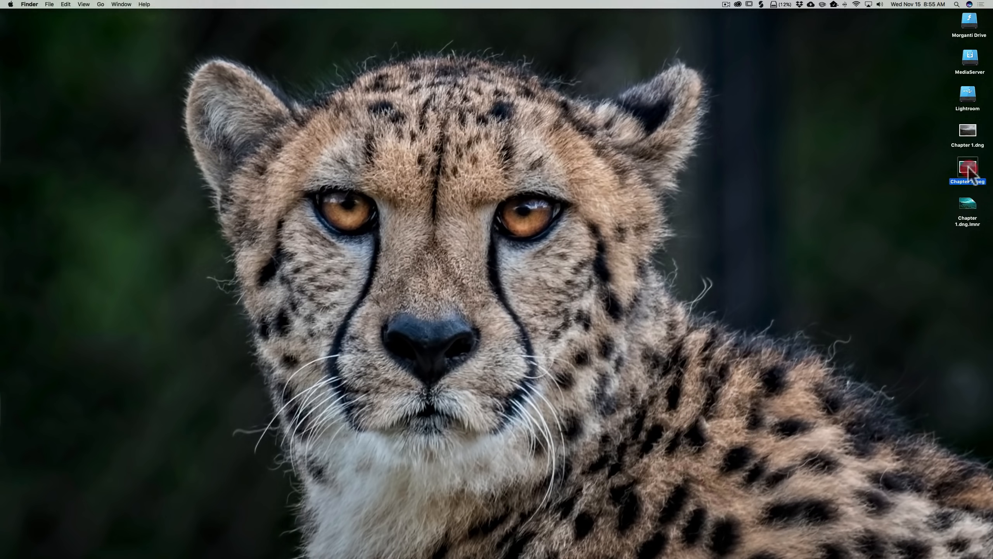
pyautogui.doubleClick(968, 169)
pyautogui.moveTo(142, 32); pyautogui.dragTo(370, 71)
pyautogui.click(303, 66)
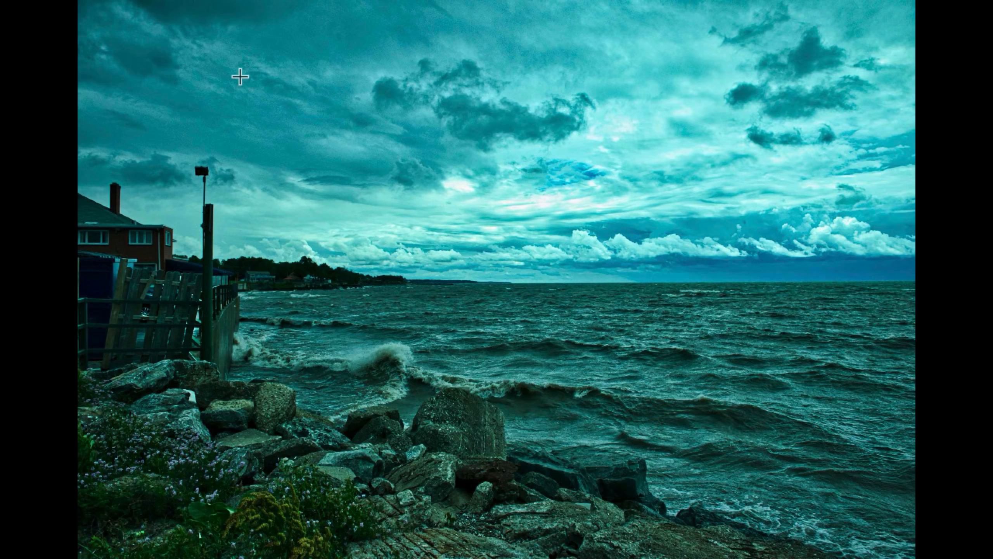
pyautogui.press('super+w')
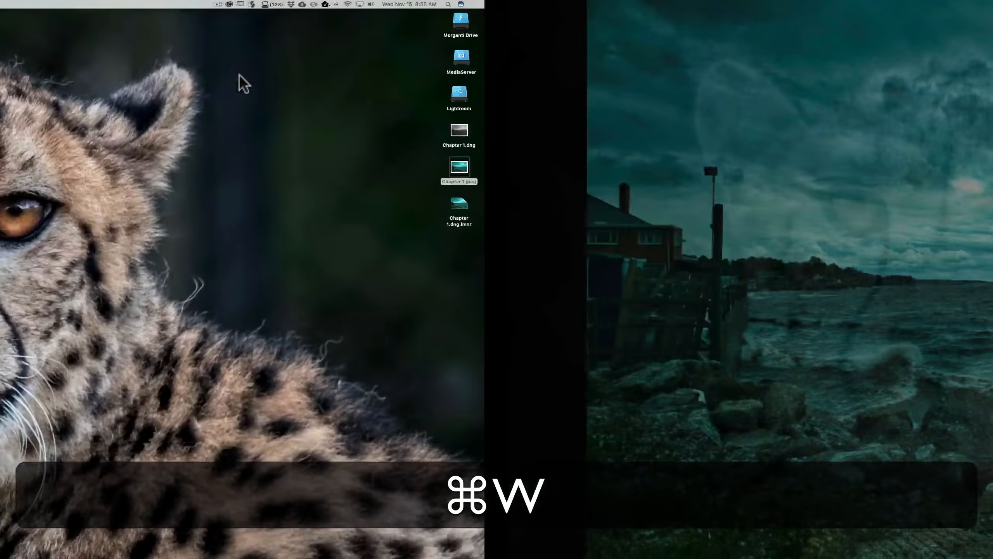
pyautogui.press('super+q')
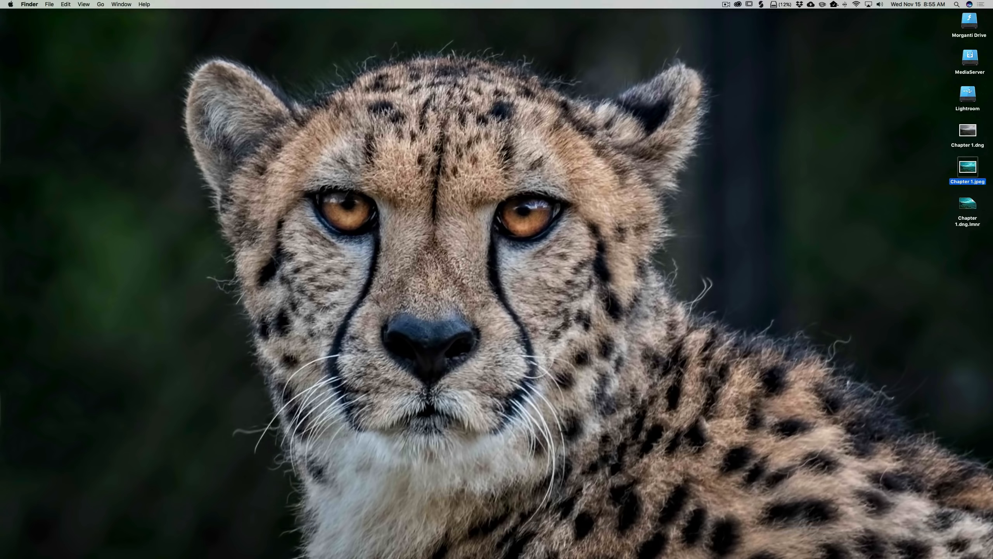
# Close the picture in Luminar 2018 and reopen the saved Chapter 1.dng.lmnr document from the Desktop
pyautogui.click(717, 539)
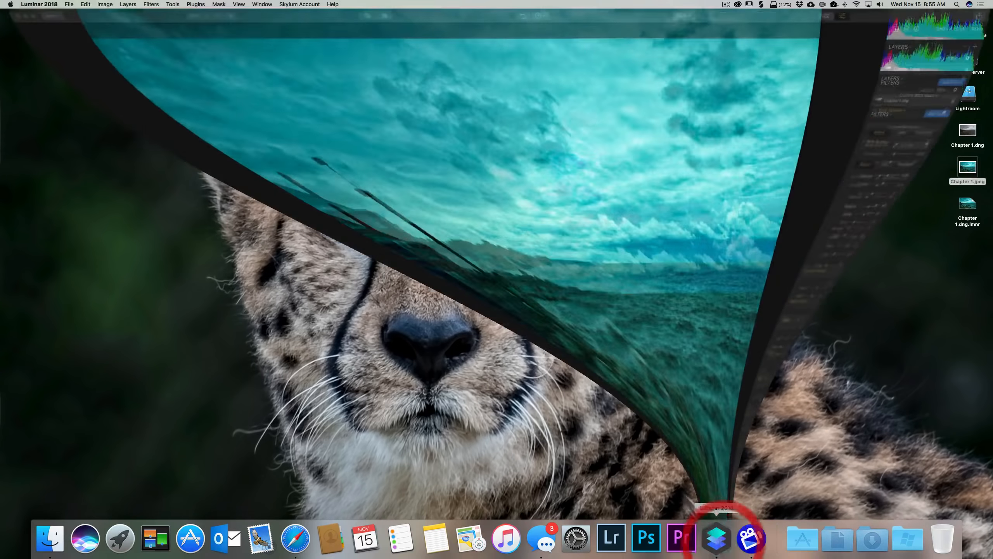
pyautogui.click(69, 4)
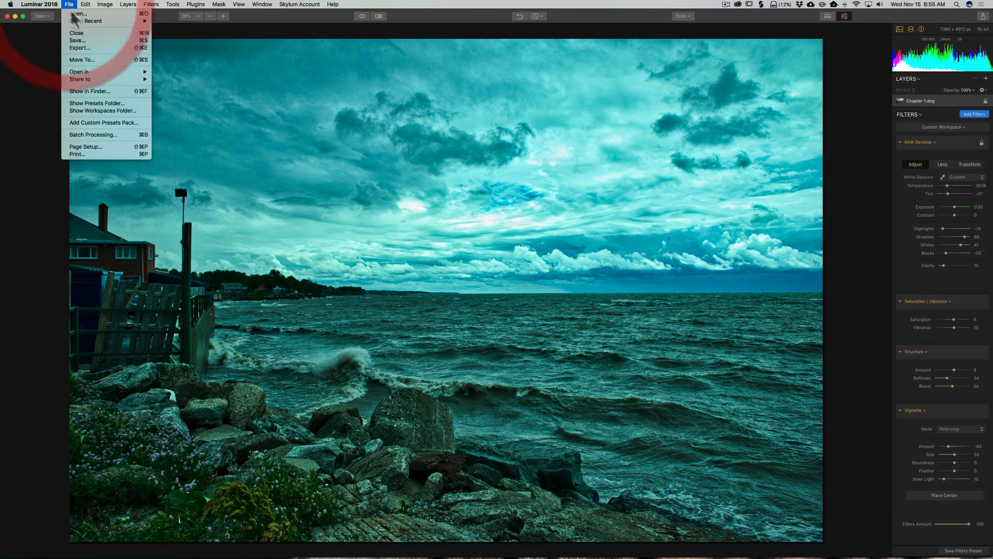
pyautogui.click(83, 40)
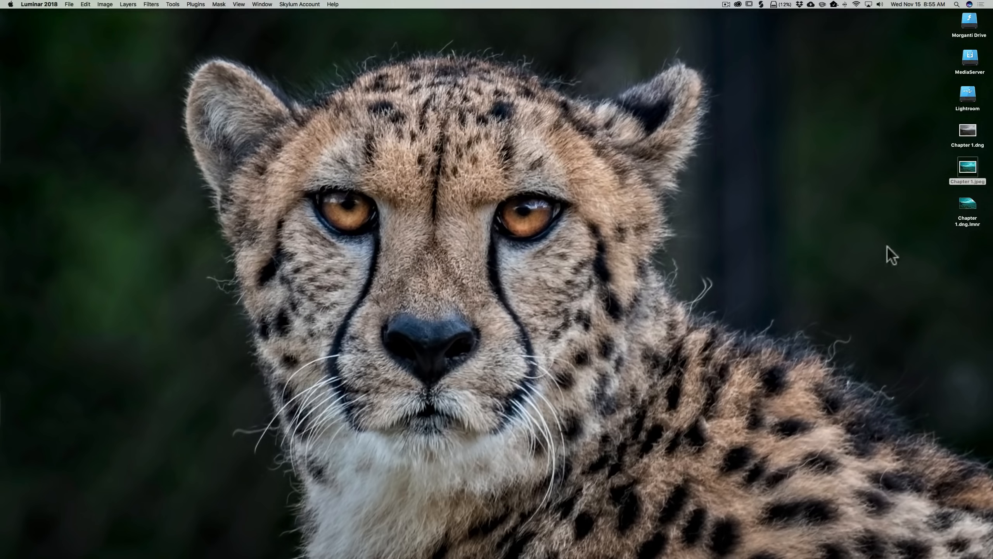
pyautogui.click(969, 207)
pyautogui.doubleClick(968, 206)
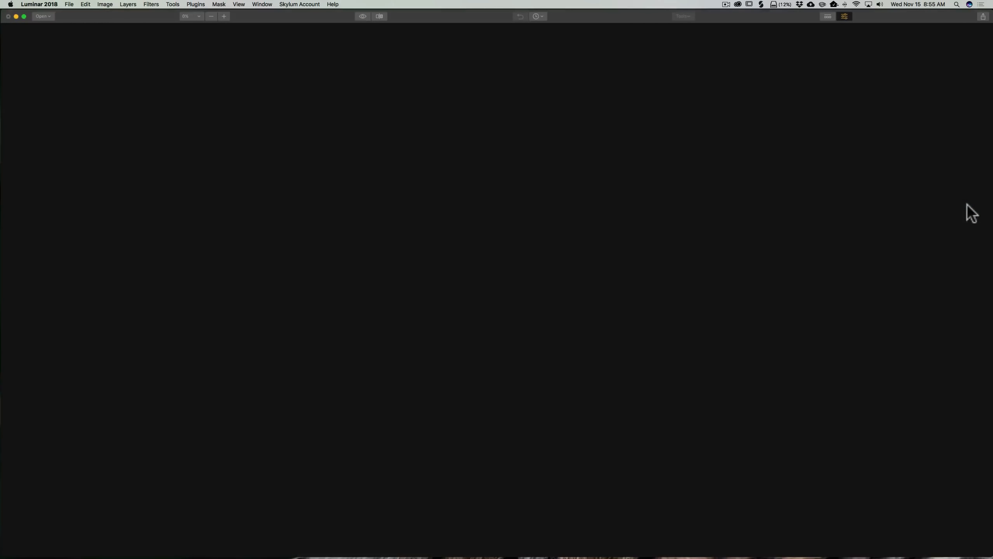